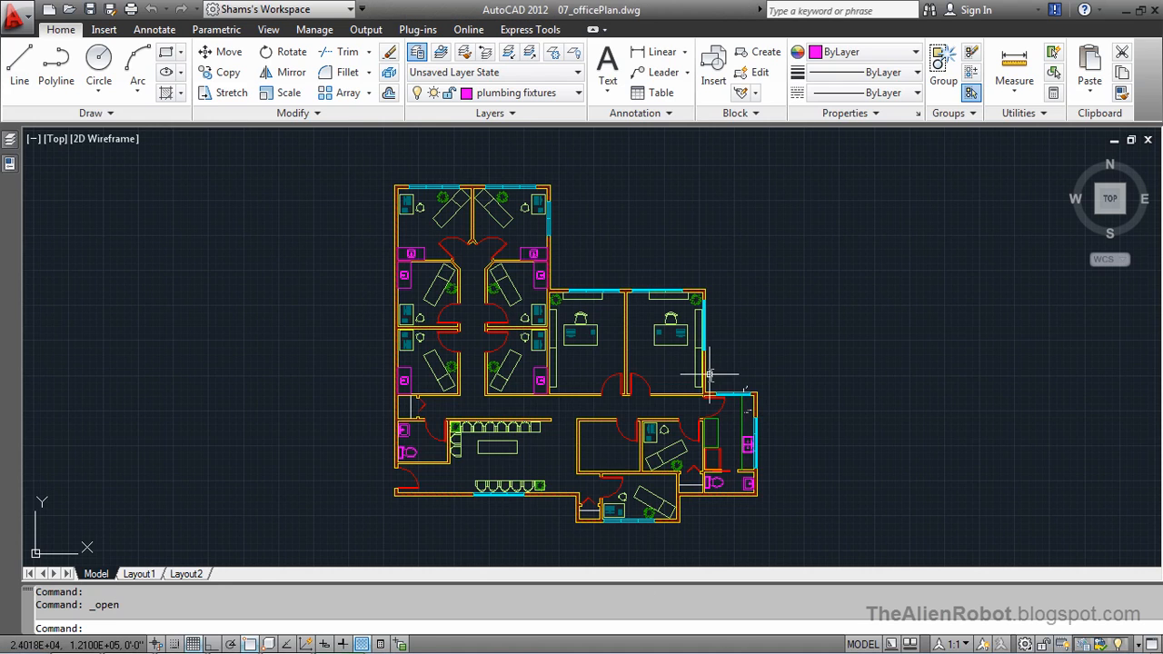
Open DesignCenter and expand 06_layoutPt3_finished.dwg in the chapter_15 folder to list its content categories.
{"action": "key", "text": "ctrl+2"}
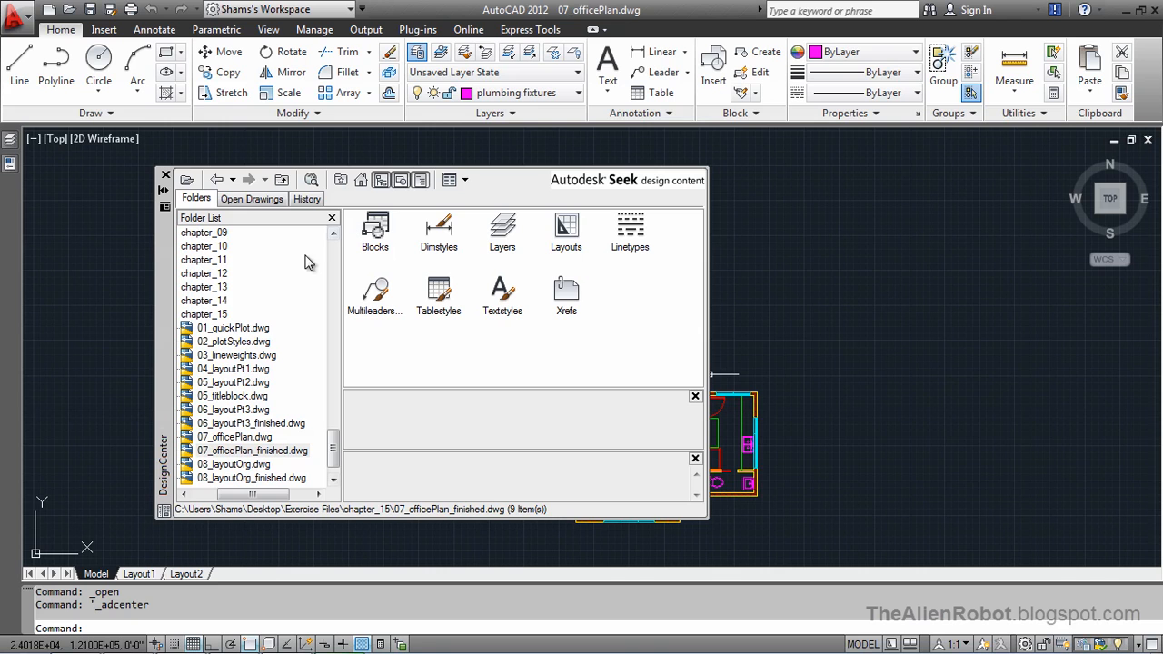
{"action": "left_click_drag", "start_coordinate": [269, 493], "coordinate": [235, 494]}
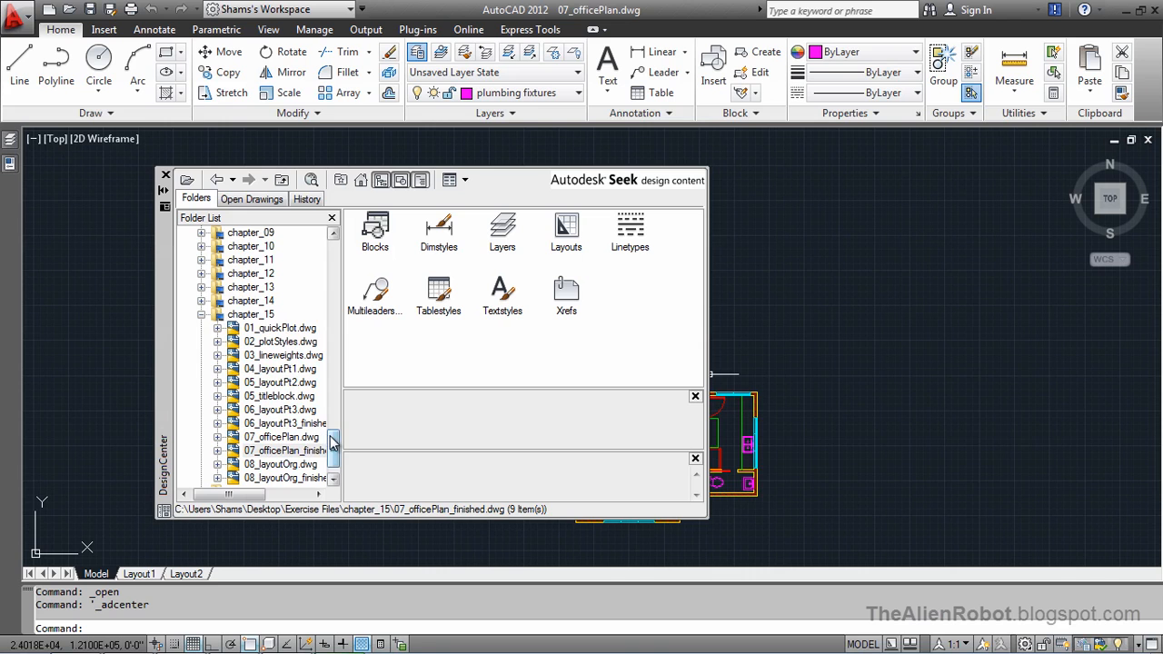
{"action": "mouse_move", "coordinate": [333, 444]}
{"action": "left_mouse_down"}
{"action": "mouse_move", "coordinate": [330, 417]}
{"action": "mouse_move", "coordinate": [333, 445]}
{"action": "left_mouse_up"}
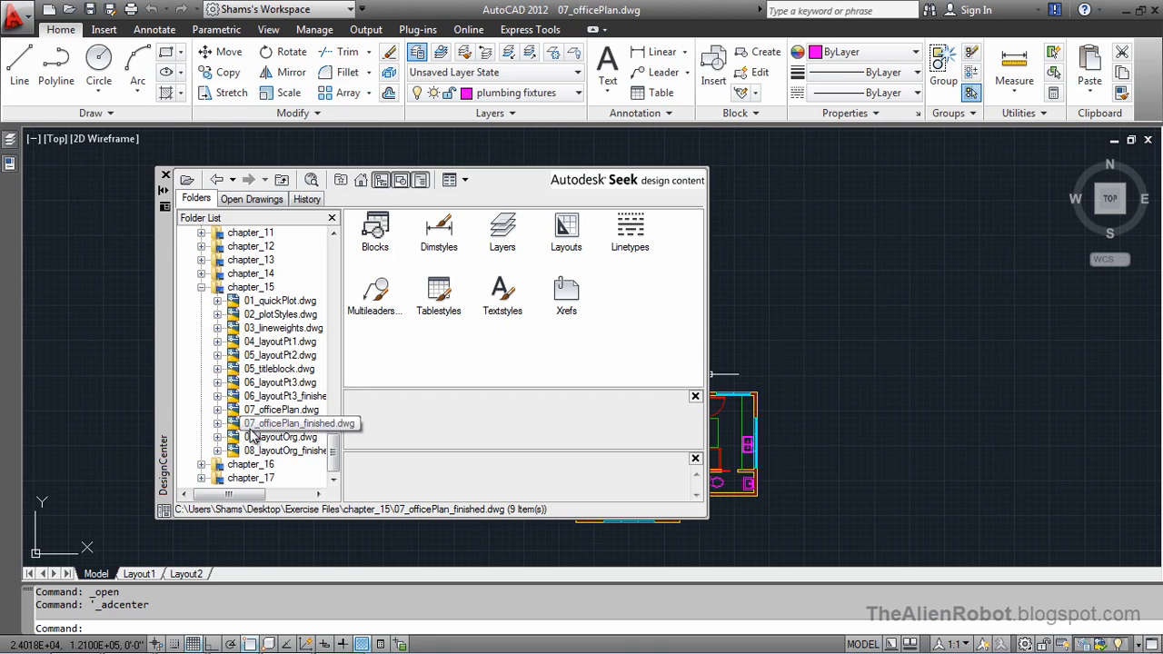
{"action": "left_click_drag", "start_coordinate": [229, 498], "coordinate": [240, 498]}
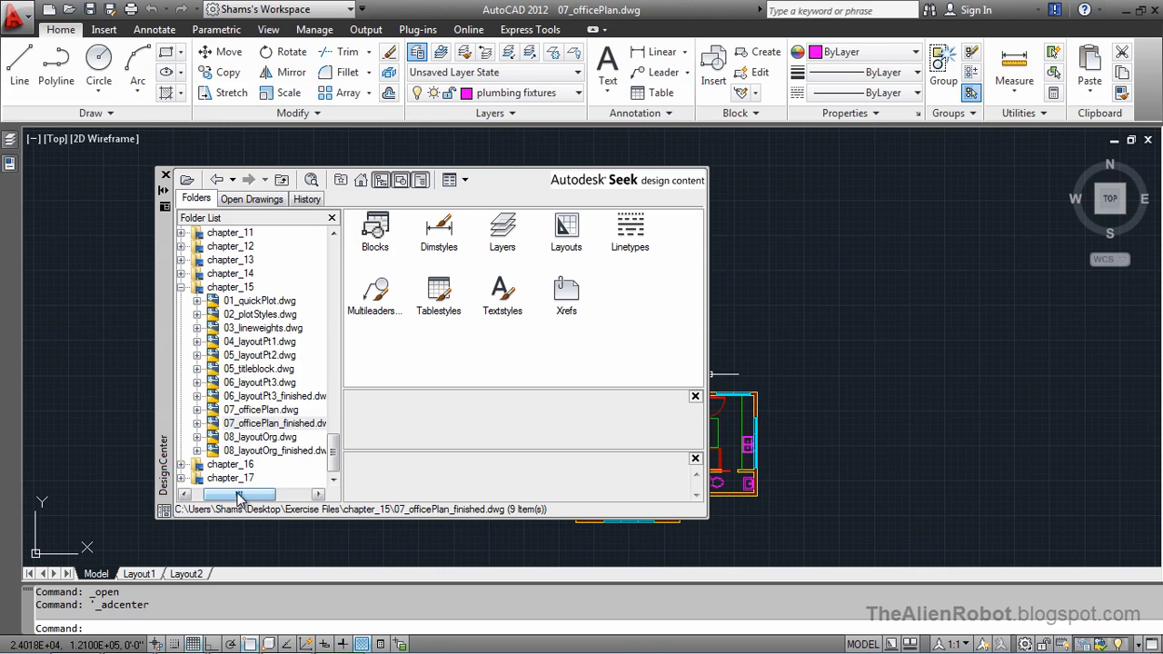
{"action": "left_click_drag", "start_coordinate": [240, 499], "coordinate": [244, 499]}
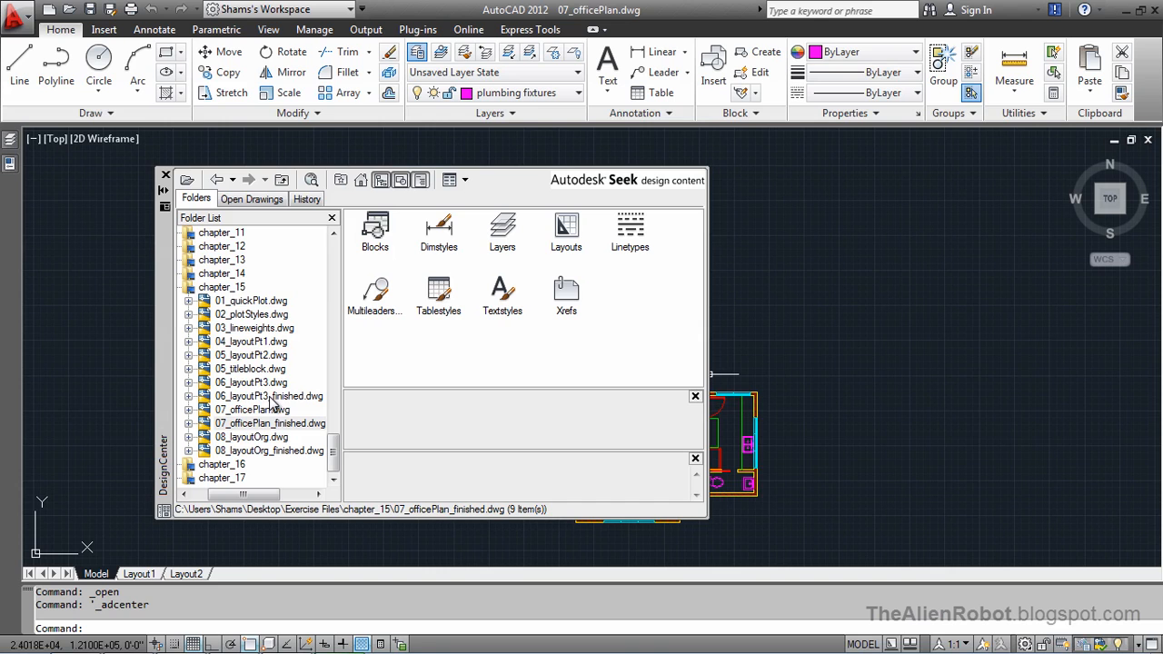
{"action": "left_click", "coordinate": [189, 397]}
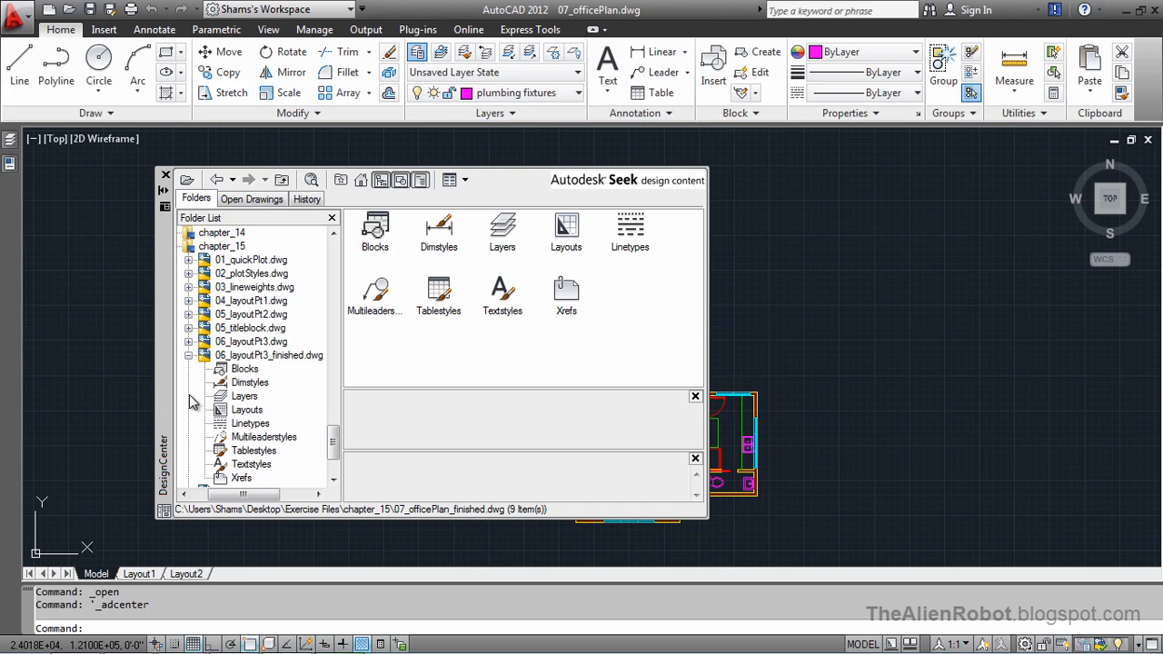
{"action": "scroll", "coordinate": [336, 443], "scroll_direction": "down", "scroll_amount": 3}
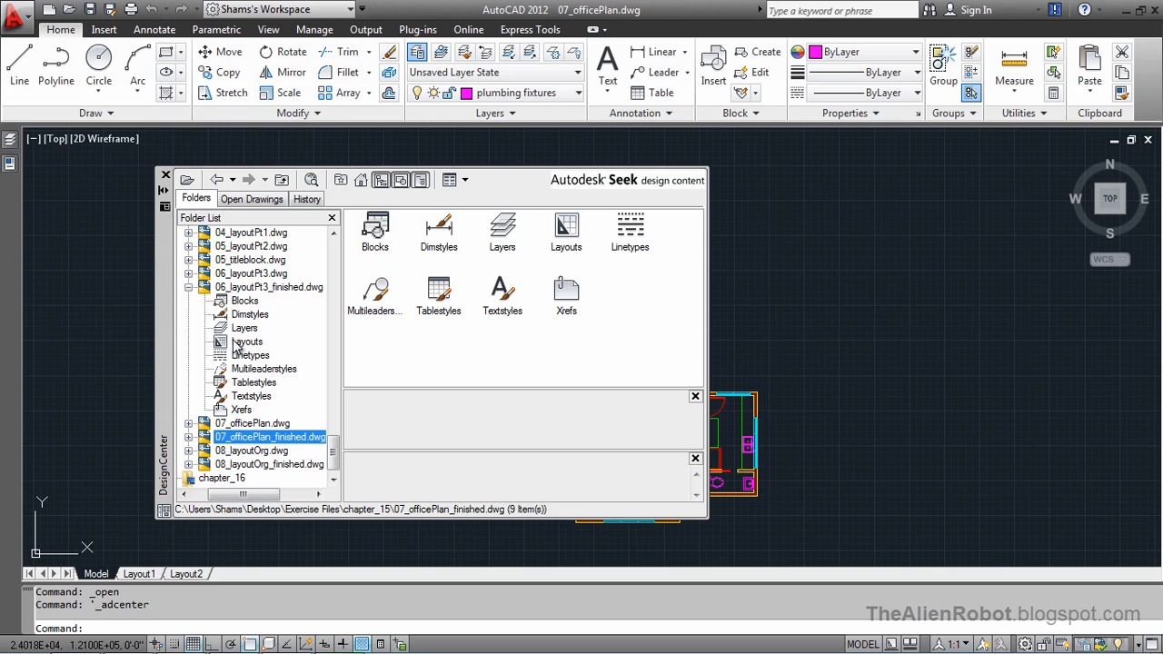
Browse the blocks, layers and layouts of 06_layoutPt3_finished.dwg, add its Final Design layout to the current drawing, and close DesignCenter.
{"action": "left_click", "coordinate": [243, 306]}
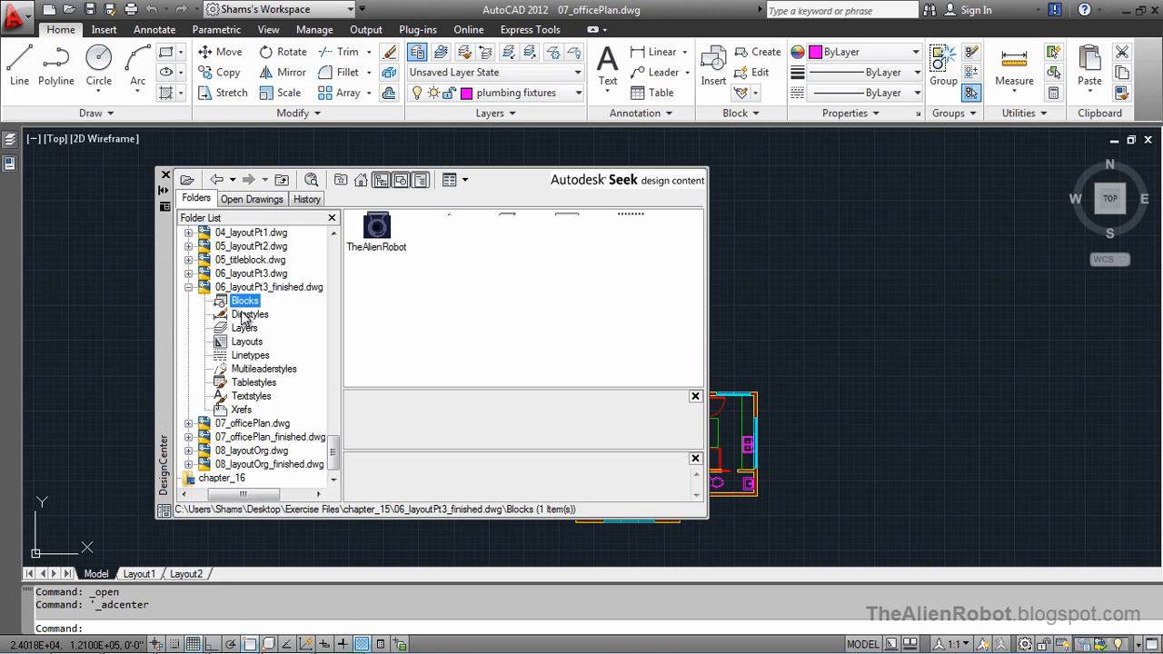
{"action": "left_click", "coordinate": [244, 329]}
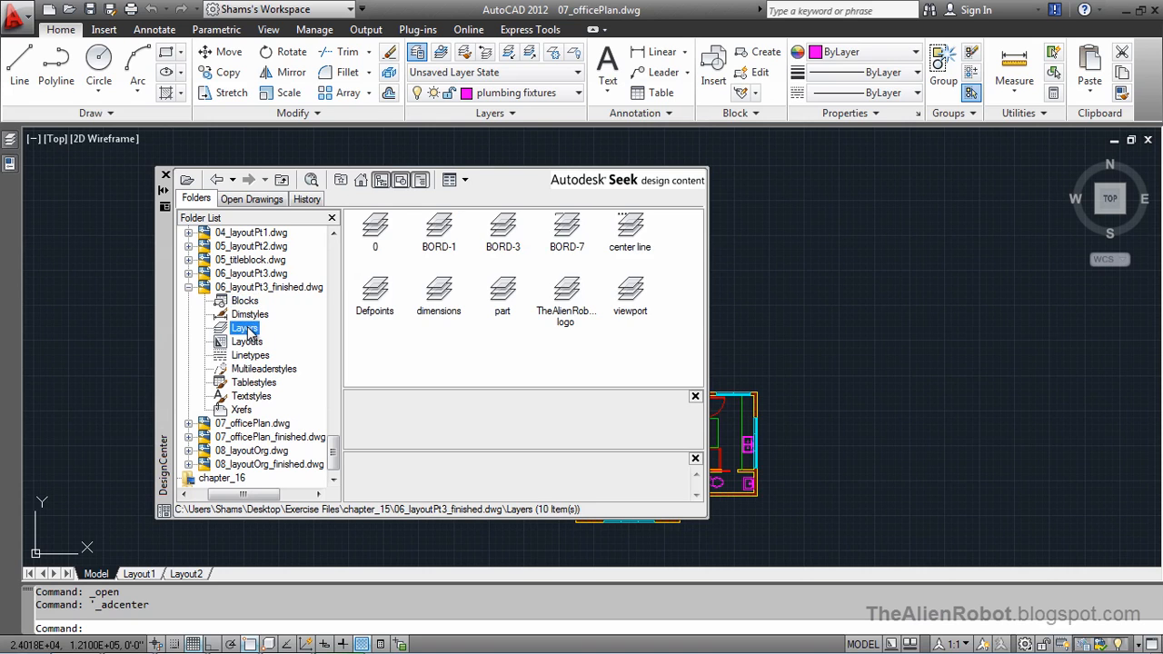
{"action": "left_click", "coordinate": [246, 342]}
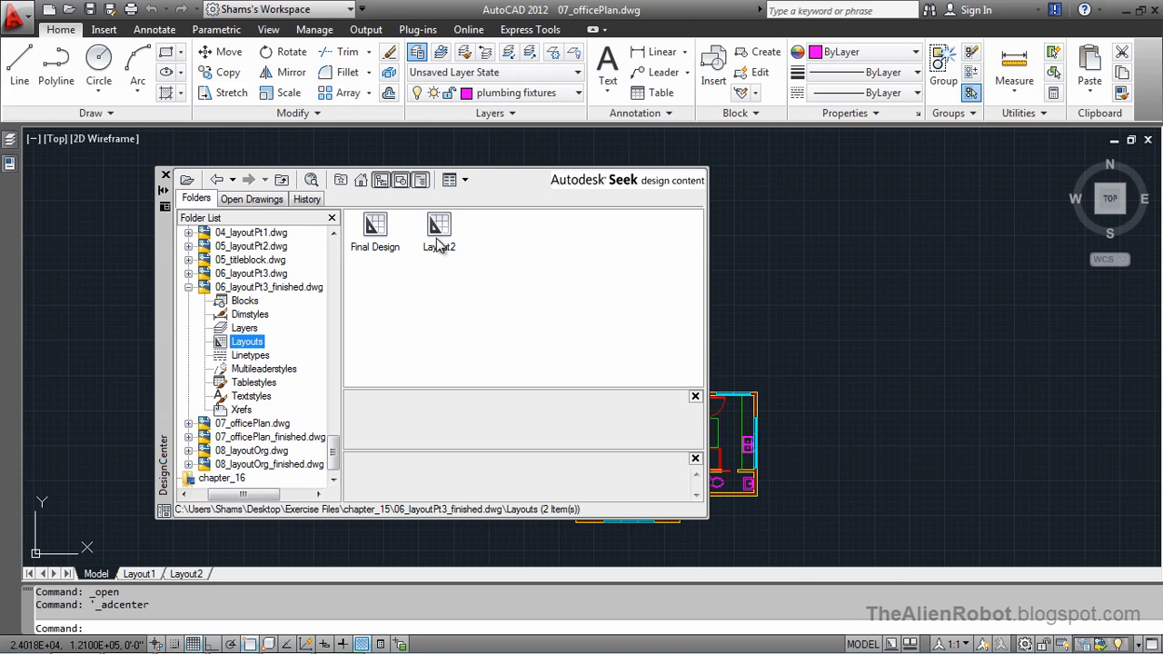
{"action": "left_click", "coordinate": [377, 234]}
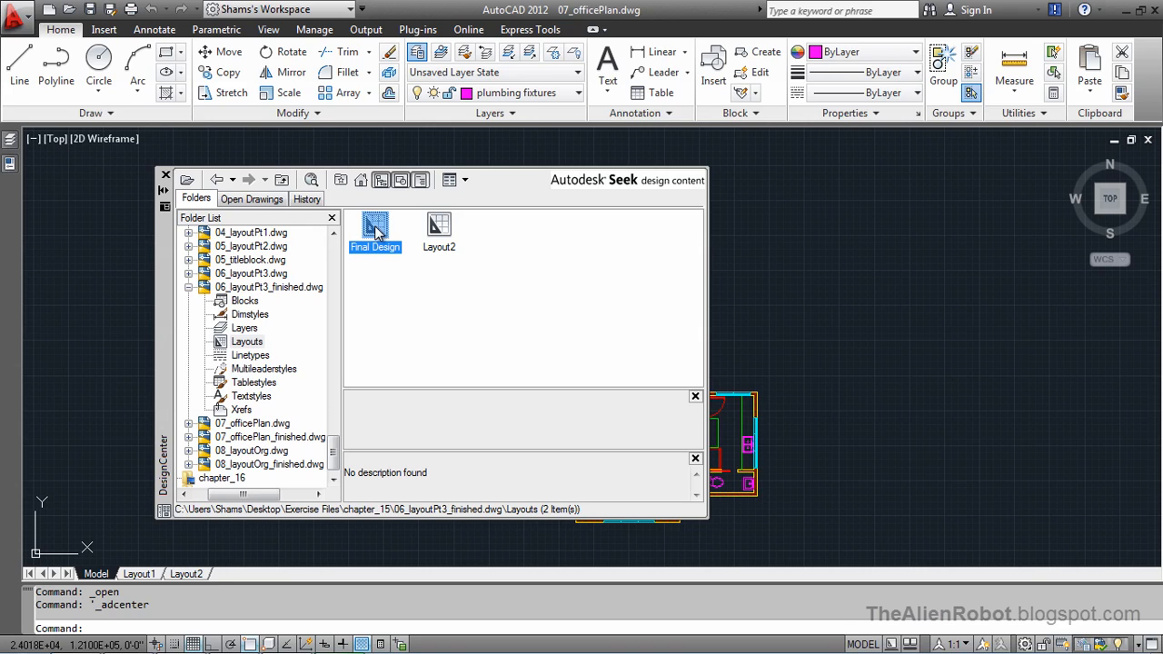
{"action": "mouse_move", "coordinate": [377, 232]}
{"action": "left_mouse_down"}
{"action": "mouse_move", "coordinate": [366, 334]}
{"action": "mouse_move", "coordinate": [373, 235]}
{"action": "mouse_move", "coordinate": [249, 551]}
{"action": "mouse_move", "coordinate": [238, 529]}
{"action": "left_mouse_up"}
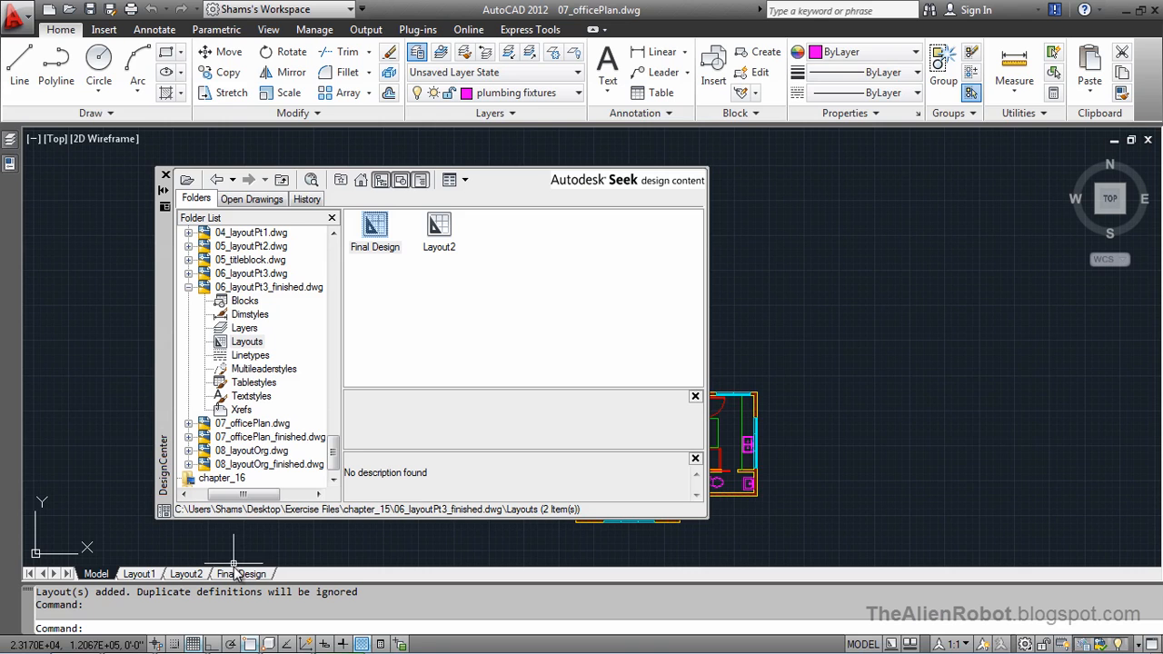
{"action": "mouse_move", "coordinate": [227, 577]}
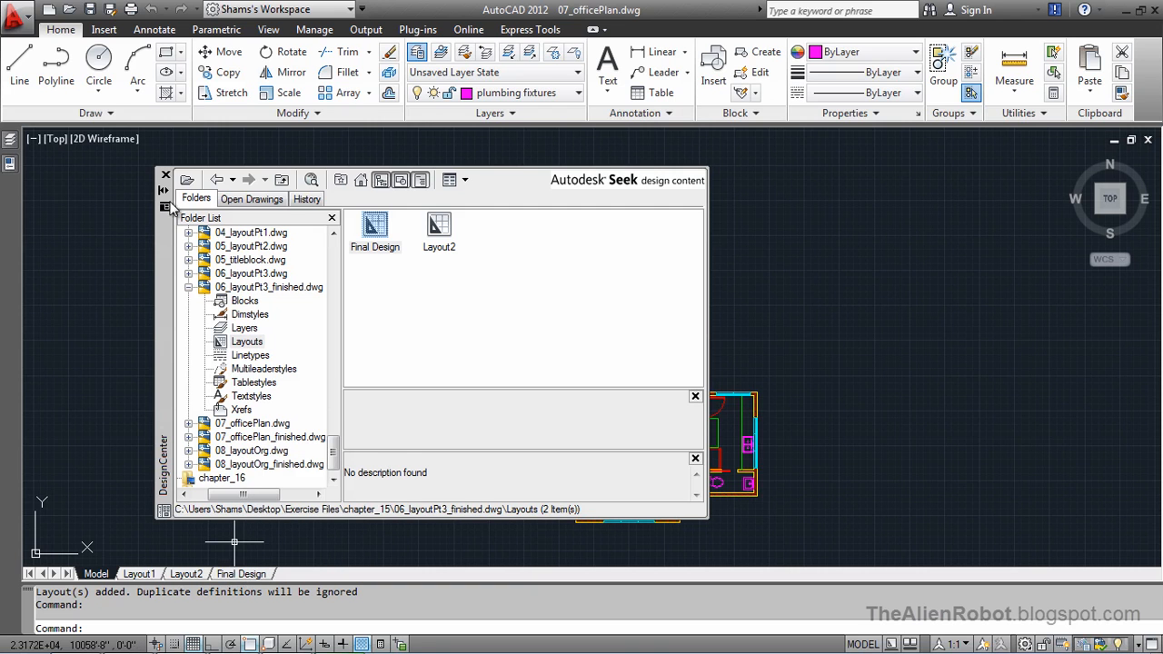
{"action": "left_click", "coordinate": [165, 175]}
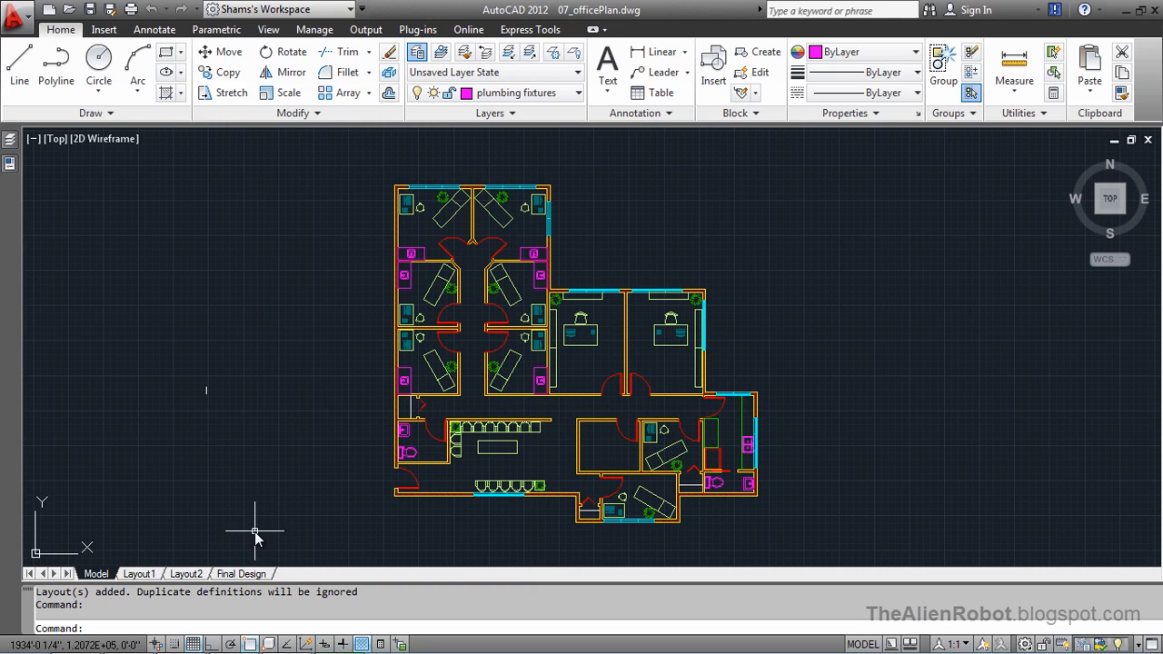
Switch to the Final Design layout and turn on the viewport layer.
{"action": "left_click", "coordinate": [239, 574]}
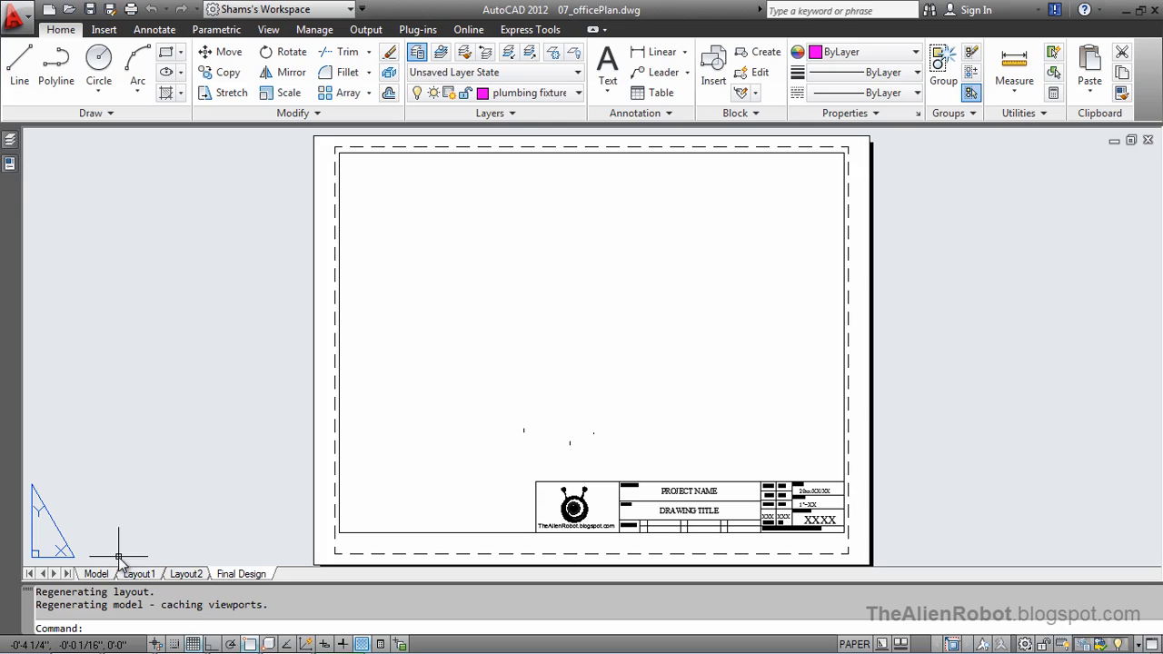
{"action": "mouse_move", "coordinate": [99, 570]}
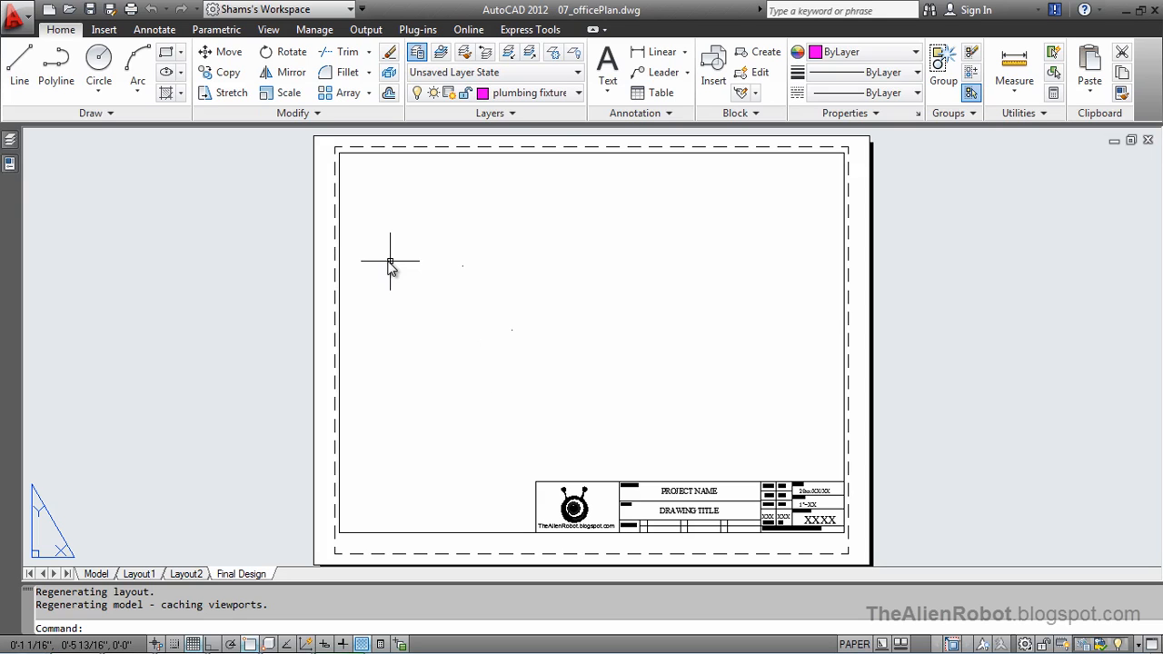
{"action": "left_click", "coordinate": [576, 94]}
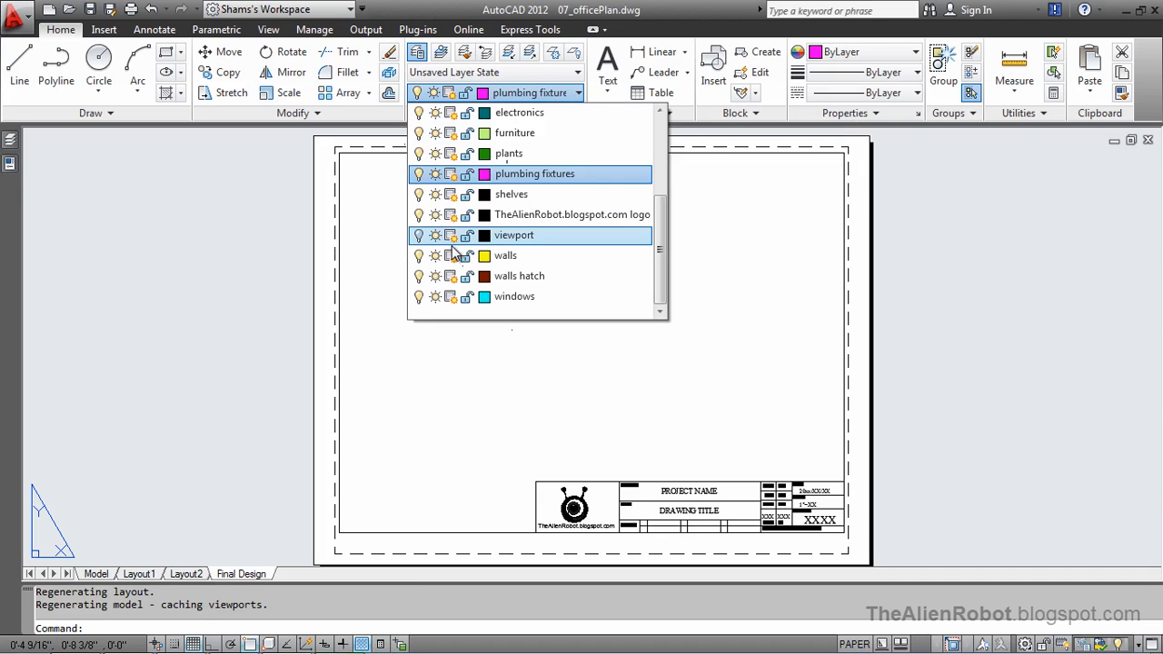
{"action": "left_click", "coordinate": [419, 235]}
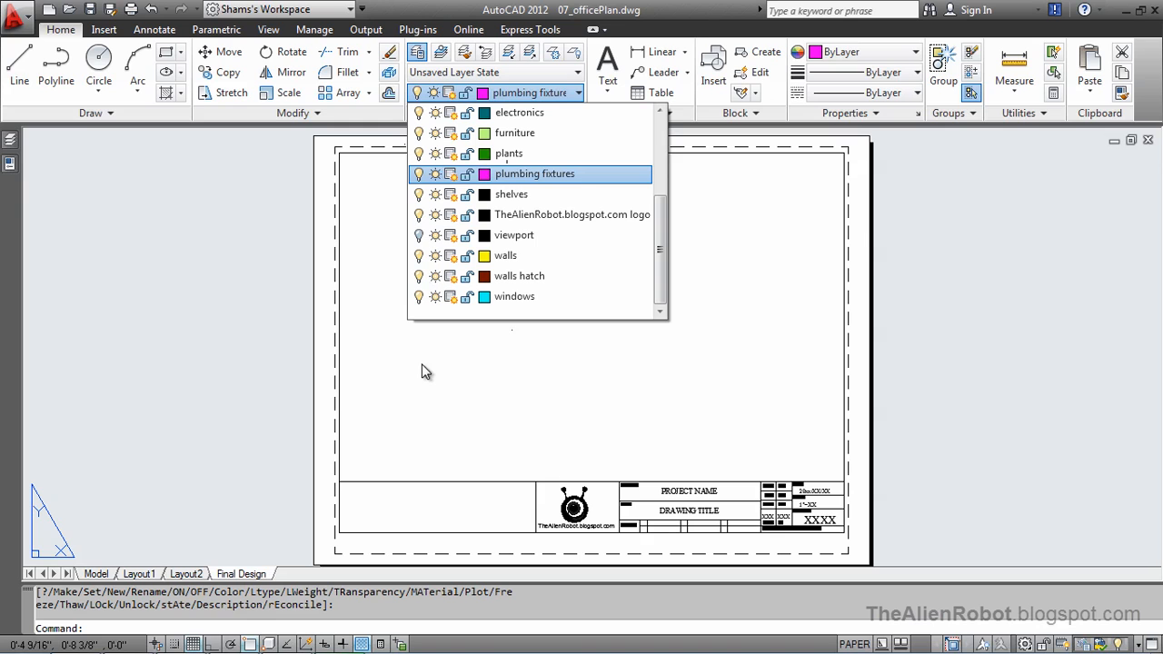
{"action": "left_click", "coordinate": [461, 393]}
Enter model space through the layout's viewport and unlock the viewport.
{"action": "double_click", "coordinate": [536, 309]}
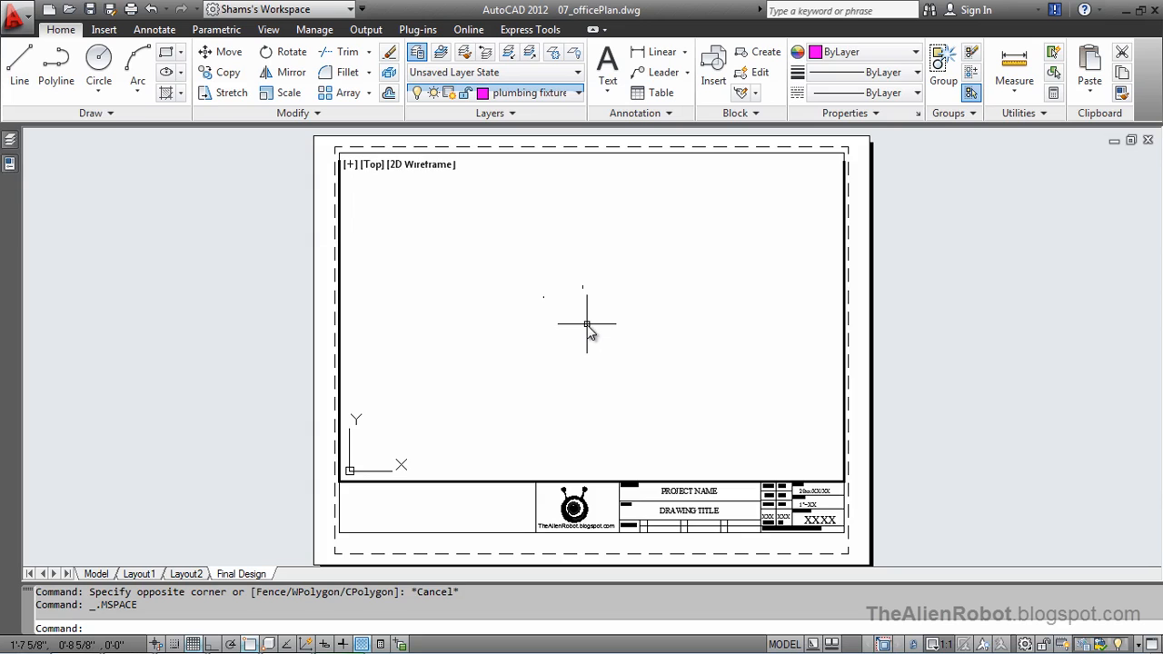
{"action": "scroll", "coordinate": [589, 326], "scroll_direction": "up", "scroll_amount": 1}
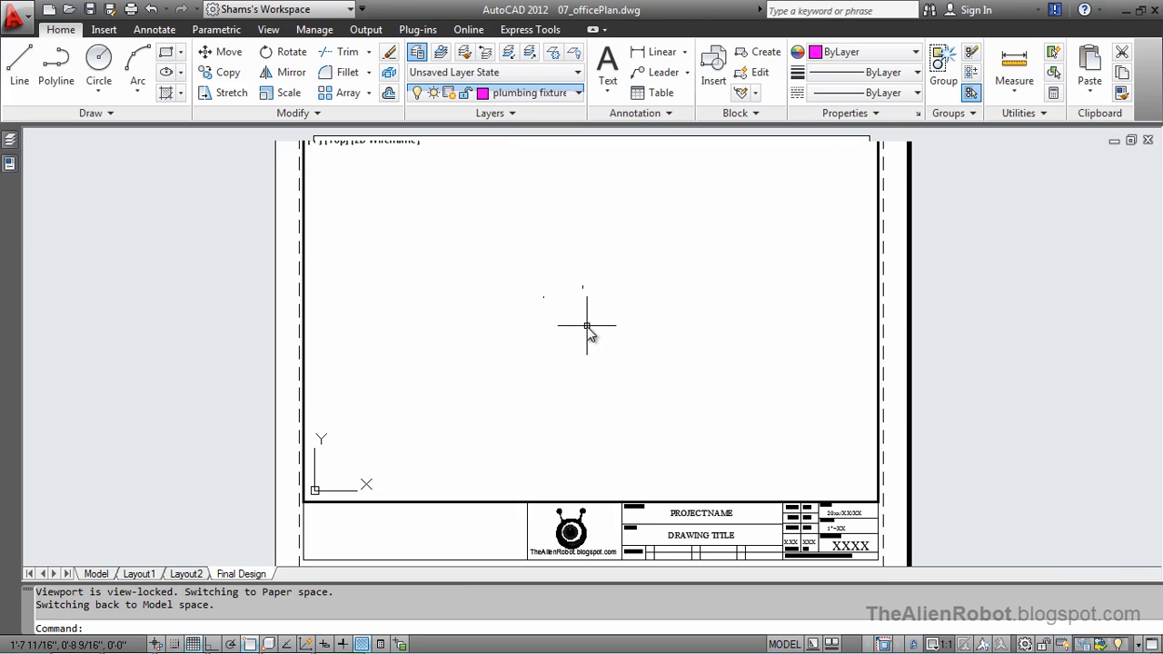
{"action": "scroll", "coordinate": [589, 325], "scroll_direction": "down", "scroll_amount": 2}
{"action": "scroll", "coordinate": [588, 325], "scroll_direction": "up", "scroll_amount": 1}
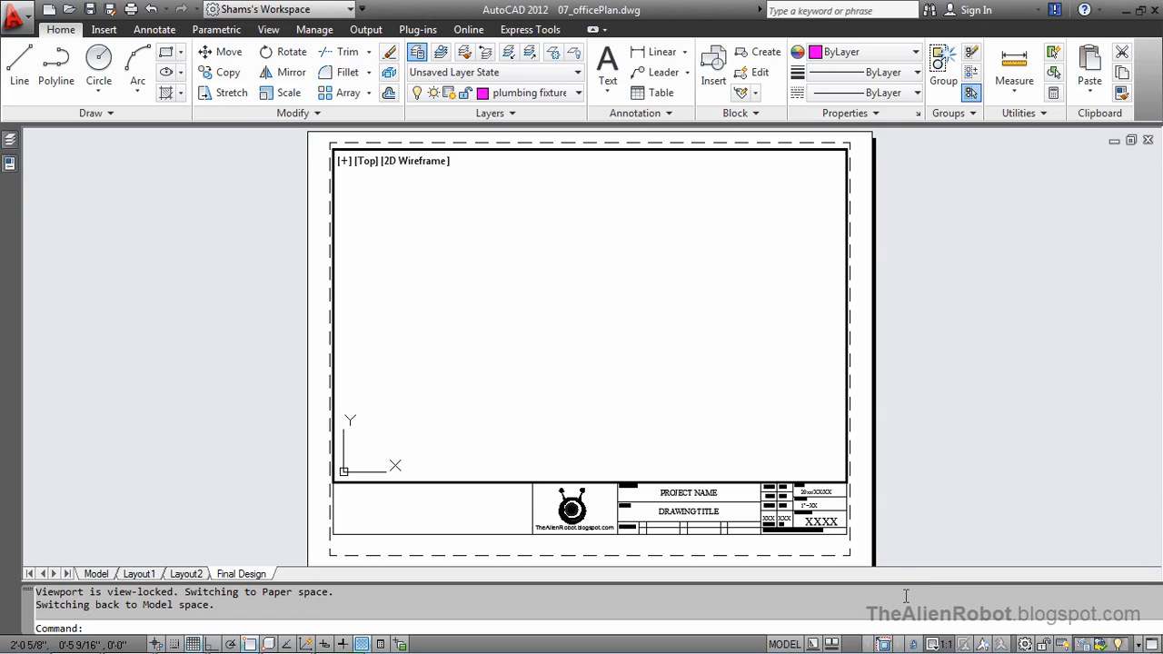
{"action": "left_click", "coordinate": [913, 644]}
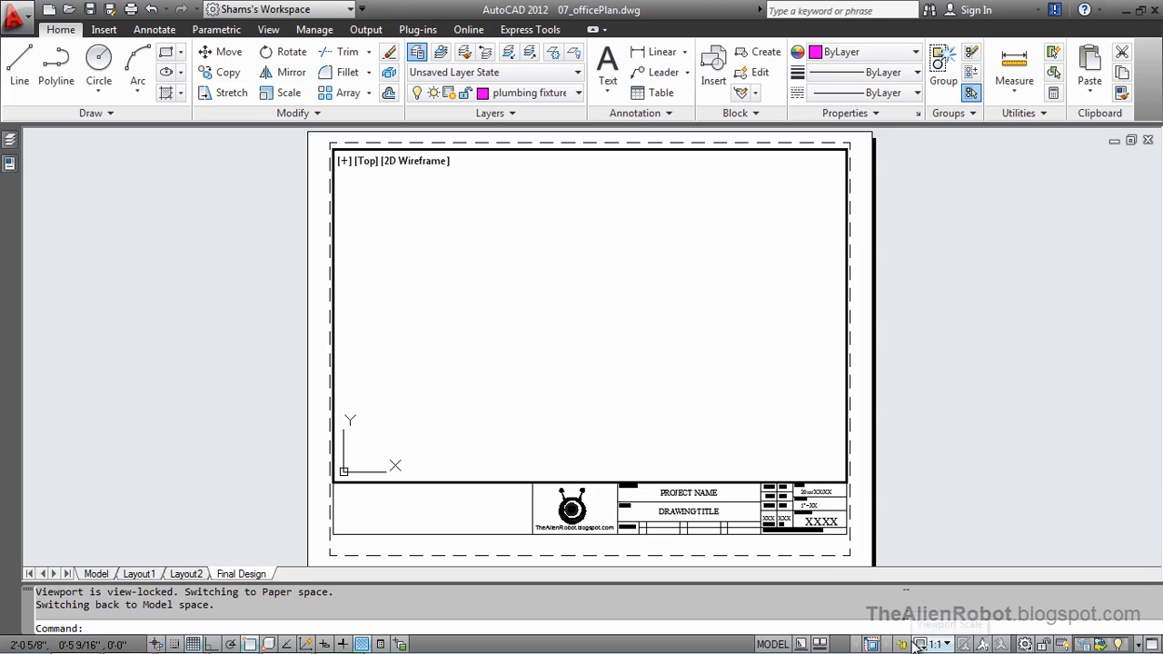
{"action": "left_click", "coordinate": [552, 336]}
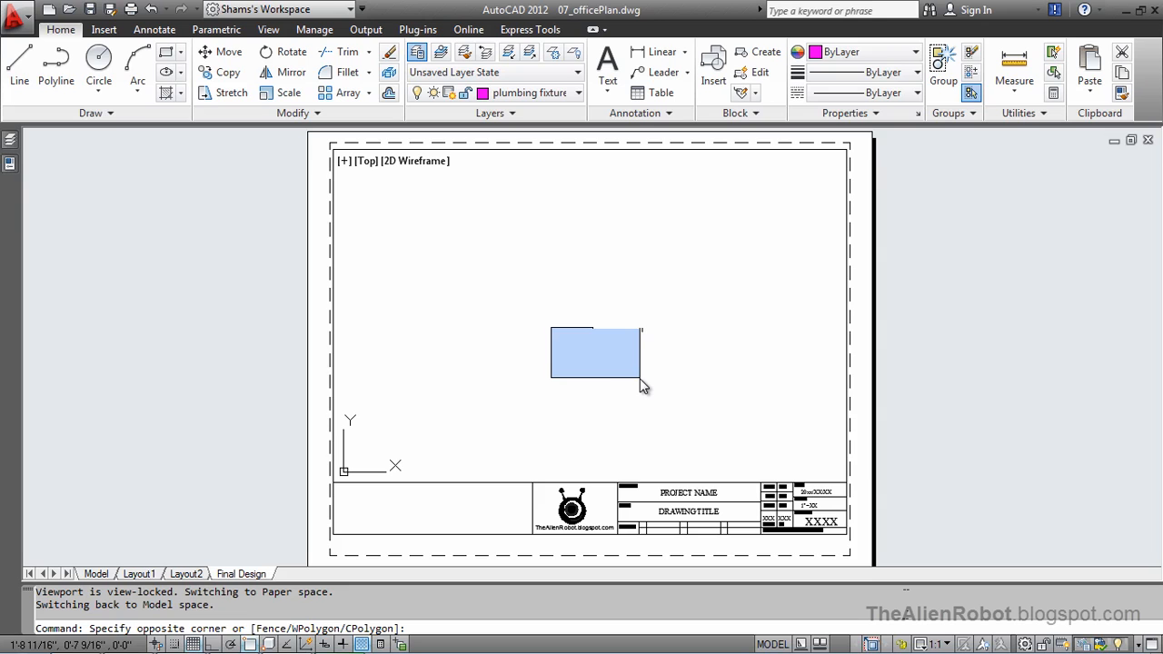
{"action": "key", "text": "Escape"}
Zoom to the drawing extents inside the viewport to frame the whole office floor plan.
{"action": "scroll", "coordinate": [638, 385], "scroll_direction": "down", "scroll_amount": 10}
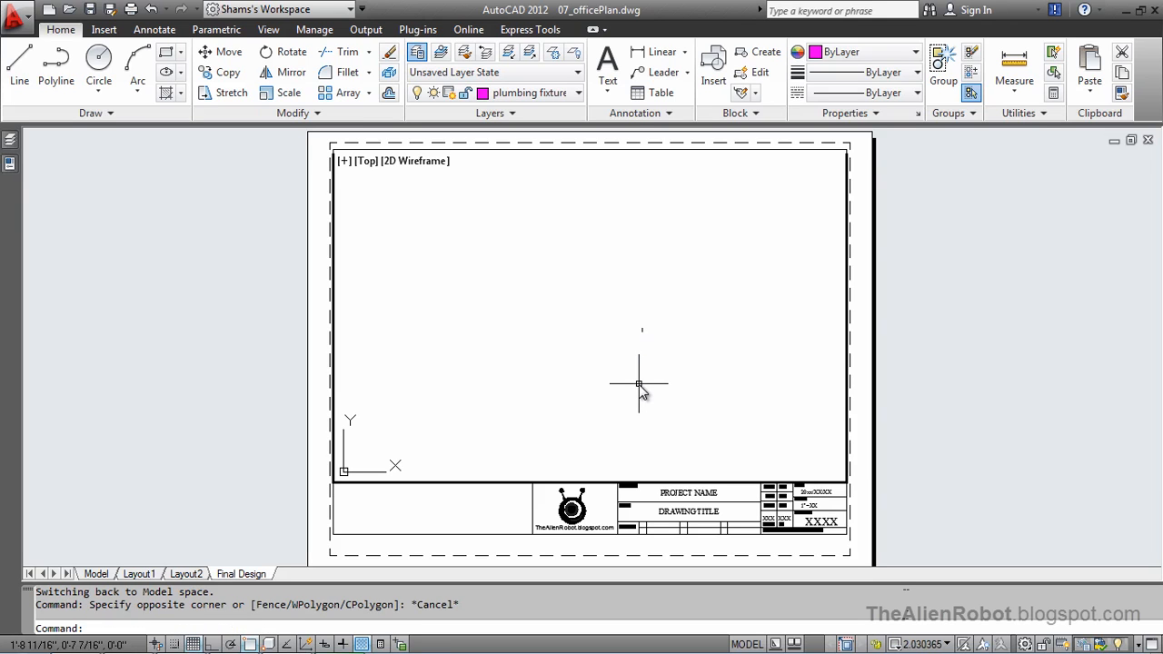
{"action": "scroll", "coordinate": [639, 382], "scroll_direction": "up", "scroll_amount": 3}
{"action": "scroll", "coordinate": [629, 381], "scroll_direction": "down", "scroll_amount": 15}
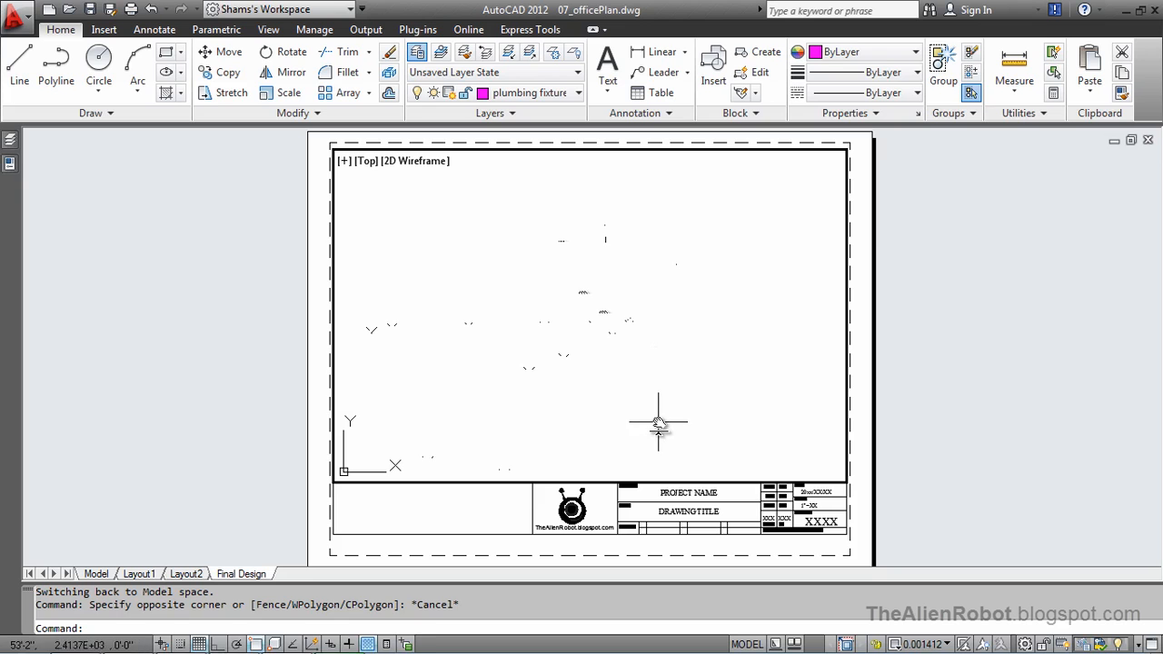
{"action": "middle_click", "coordinate": [555, 364]}
{"action": "middle_click", "coordinate": [555, 363]}
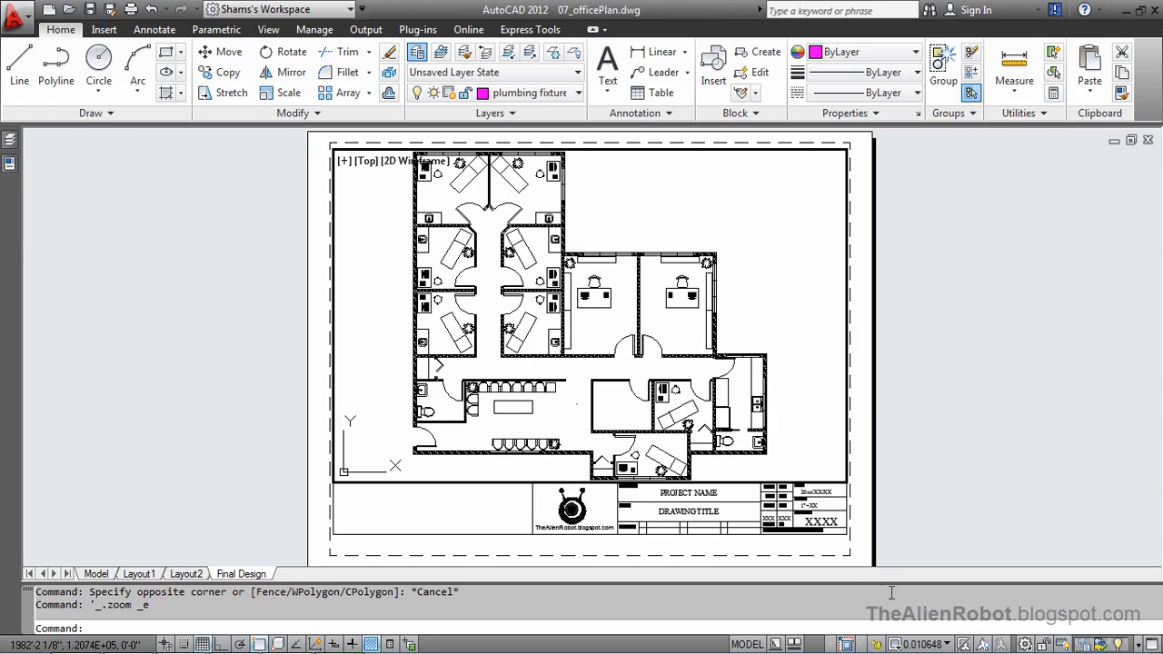
Try a viewport scale of 1/4" = 1'-0", settle on 1/8" = 1'-0", and lock the viewport.
{"action": "left_click", "coordinate": [940, 644]}
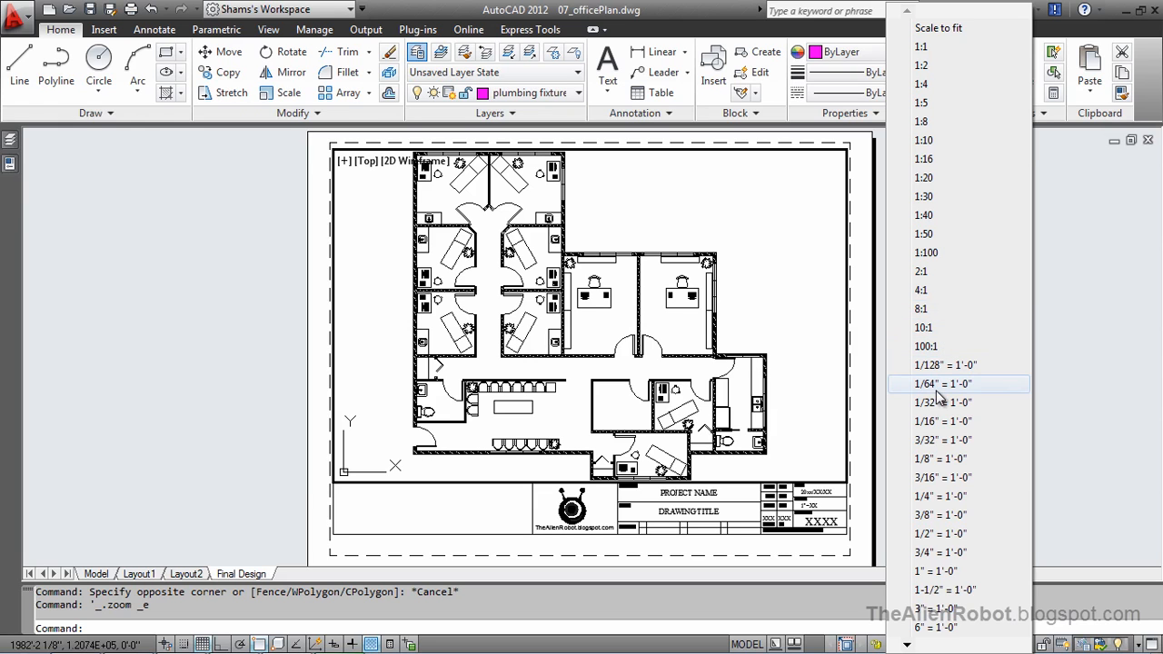
{"action": "left_click", "coordinate": [939, 502]}
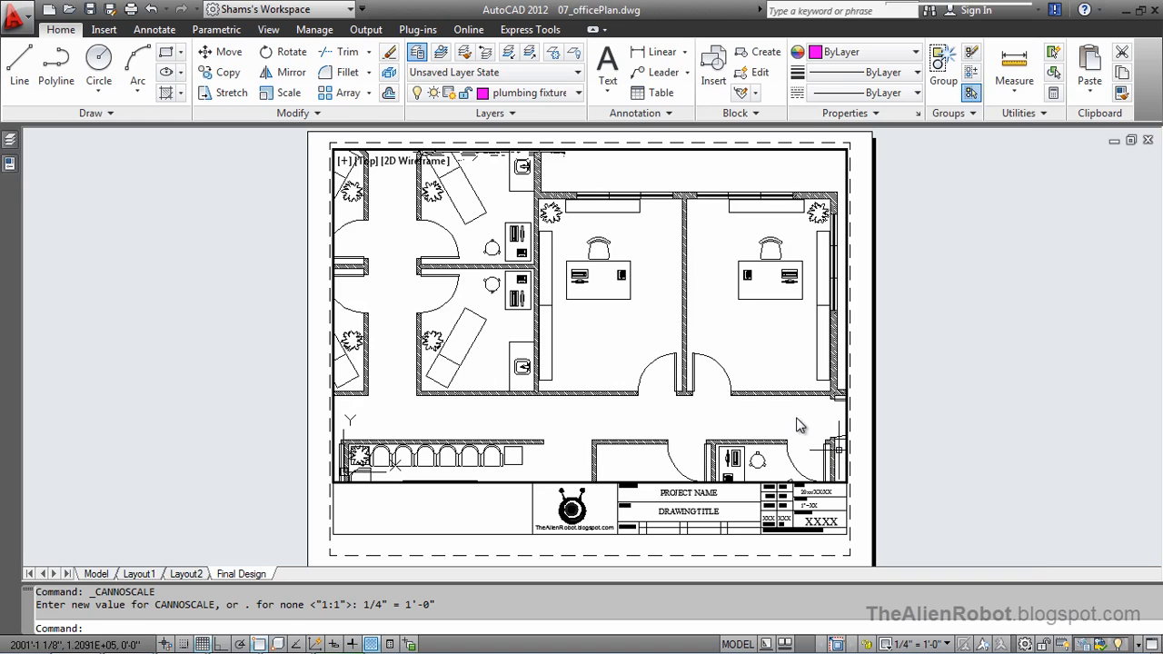
{"action": "left_click", "coordinate": [896, 646]}
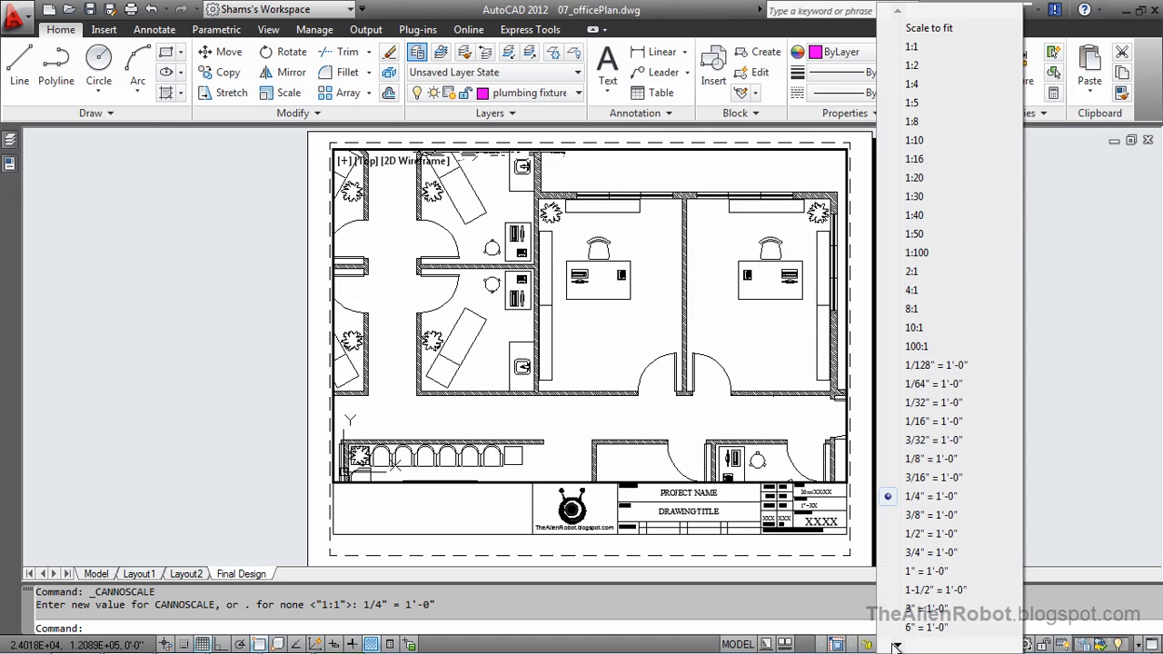
{"action": "left_click", "coordinate": [915, 459]}
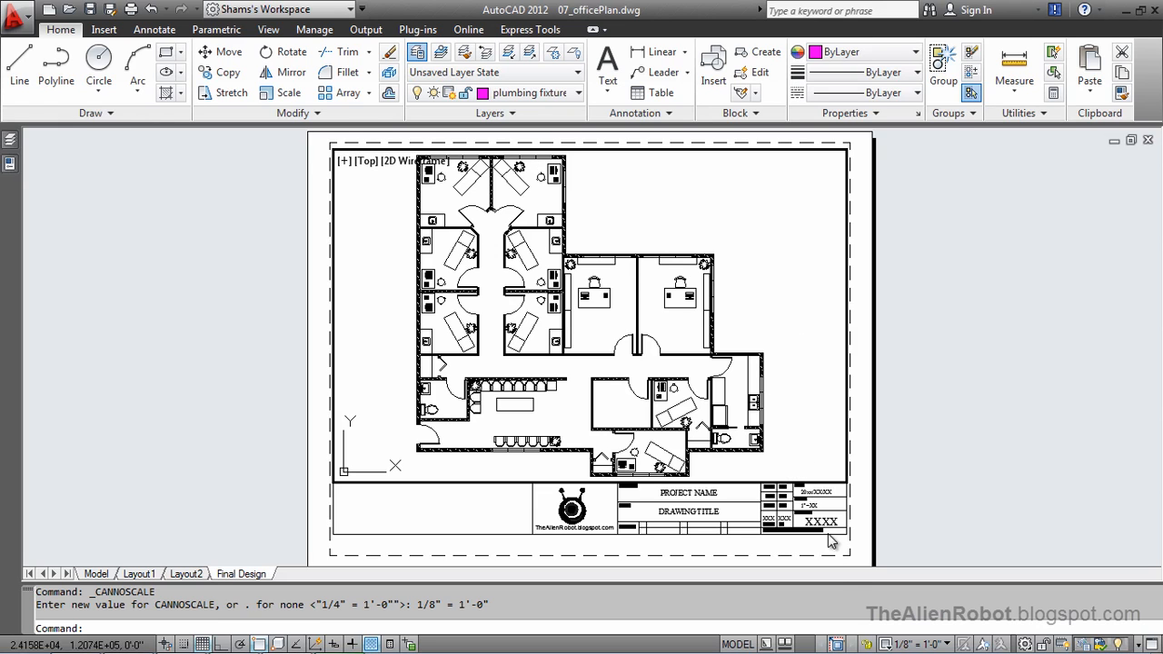
{"action": "left_click", "coordinate": [868, 643]}
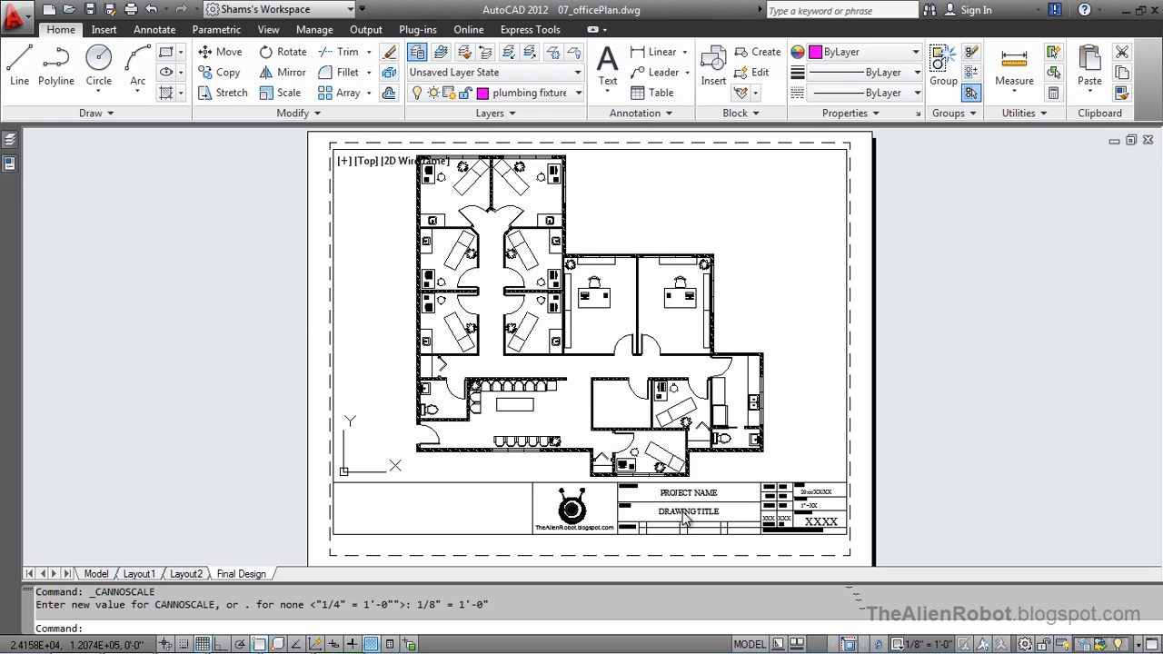
Leave the viewport's model space and return to paper space at the layout's title block.
{"action": "scroll", "coordinate": [702, 516], "scroll_direction": "up", "scroll_amount": 5}
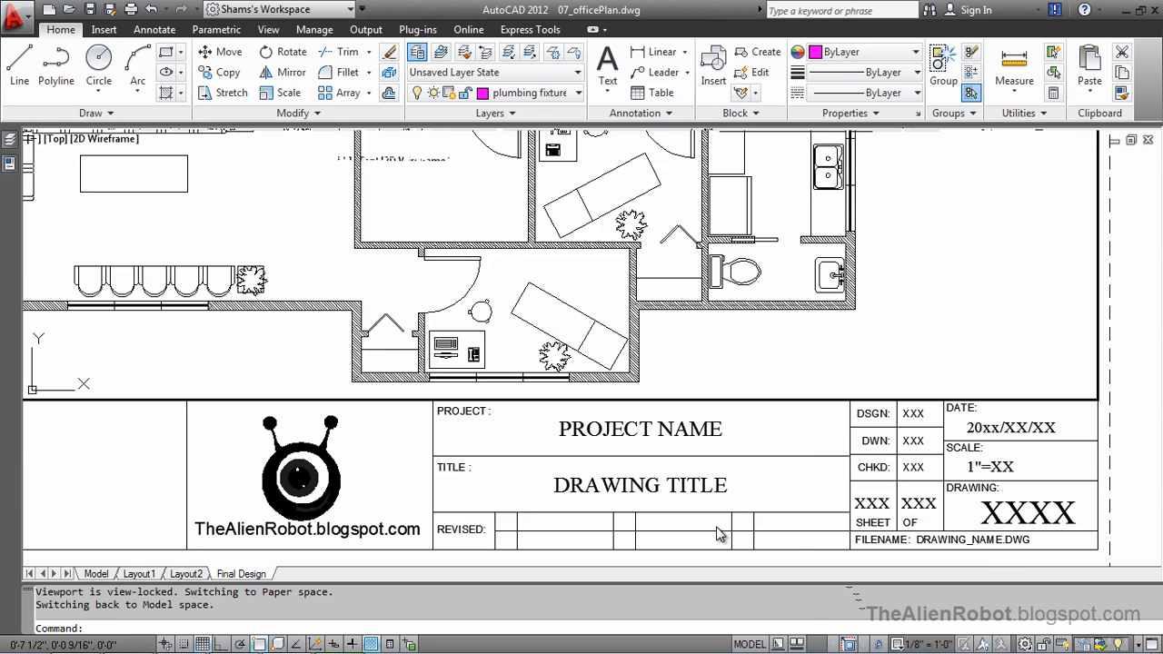
{"action": "middle_click_drag", "start_coordinate": [716, 534], "coordinate": [639, 514]}
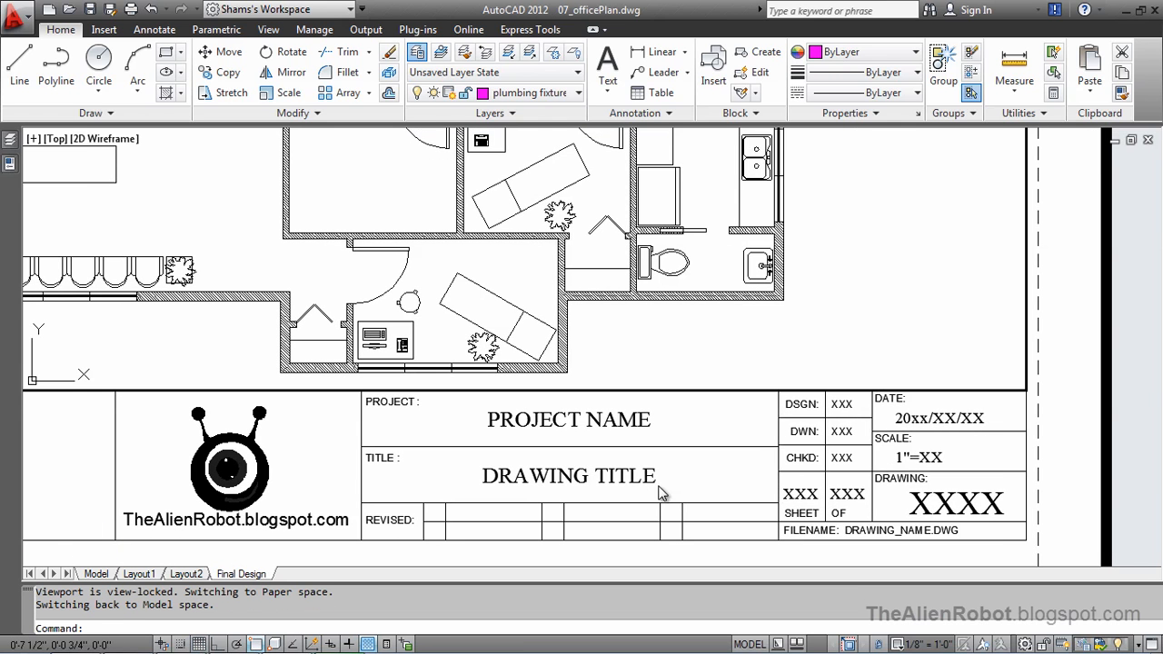
{"action": "double_click", "coordinate": [651, 426]}
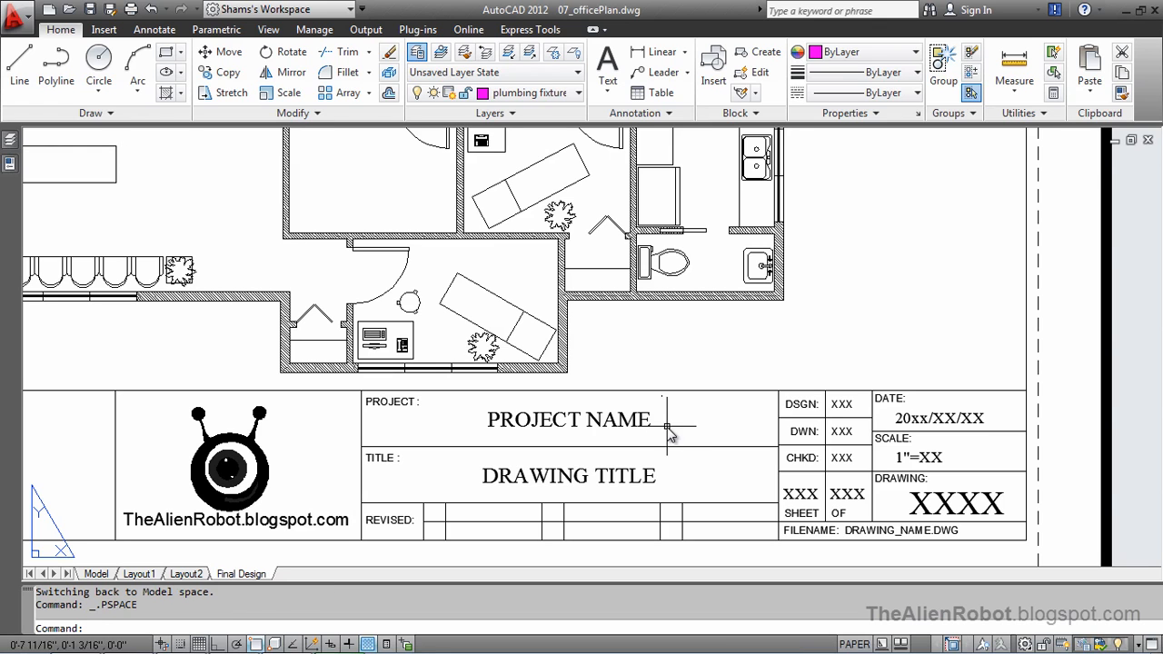
Replace the PROJECT NAME text in the title block with ARCHITECTURAL EXAMPLE.
{"action": "left_click", "coordinate": [654, 431]}
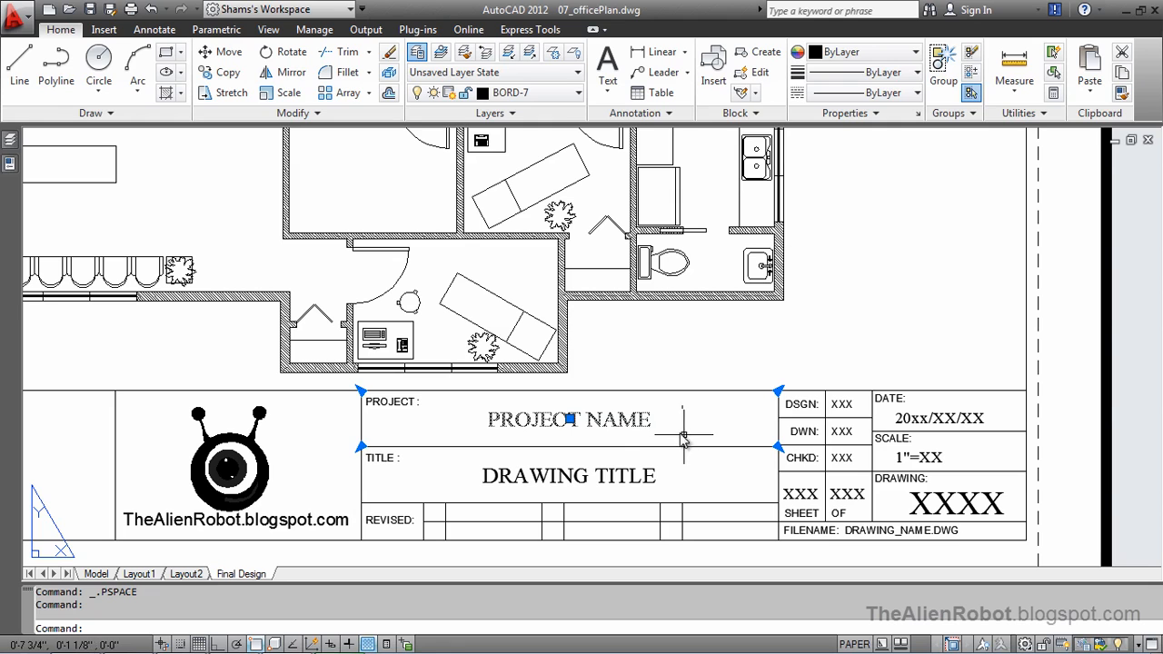
{"action": "double_click", "coordinate": [648, 428]}
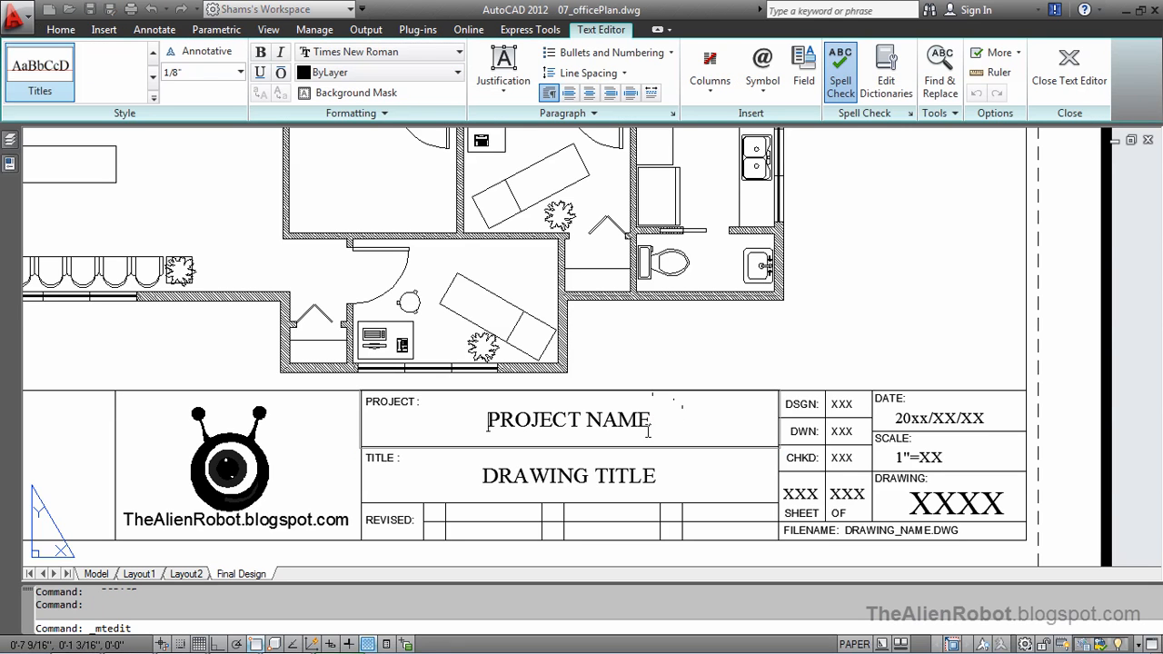
{"action": "key", "text": "BackSpace"}
{"action": "key", "text": "BackSpace"}
{"action": "key", "text": "BackSpace"}
{"action": "key", "text": "BackSpace"}
{"action": "key", "text": "BackSpace"}
{"action": "key", "text": "BackSpace"}
{"action": "key", "text": "BackSpace"}
{"action": "key", "text": "BackSpace"}
{"action": "key", "text": "BackSpace"}
{"action": "key", "text": "BackSpace"}
{"action": "key", "text": "BackSpace"}
{"action": "key", "text": "BackSpace"}
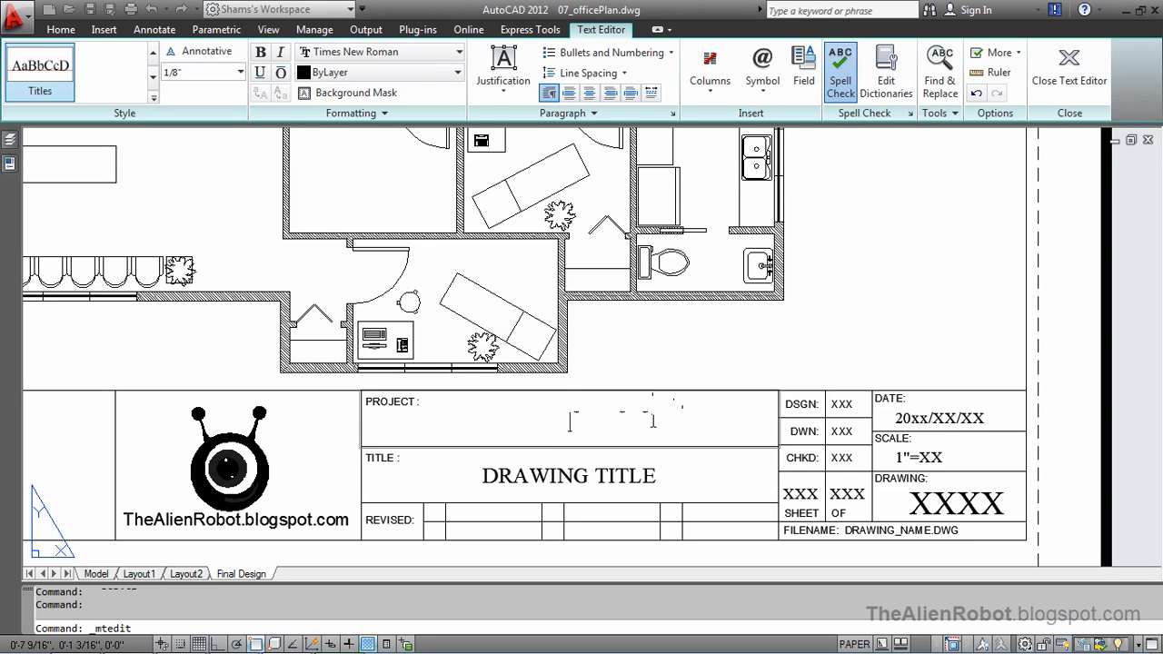
{"action": "type", "text": "ARCHITECTURAL EXAMPLE"}
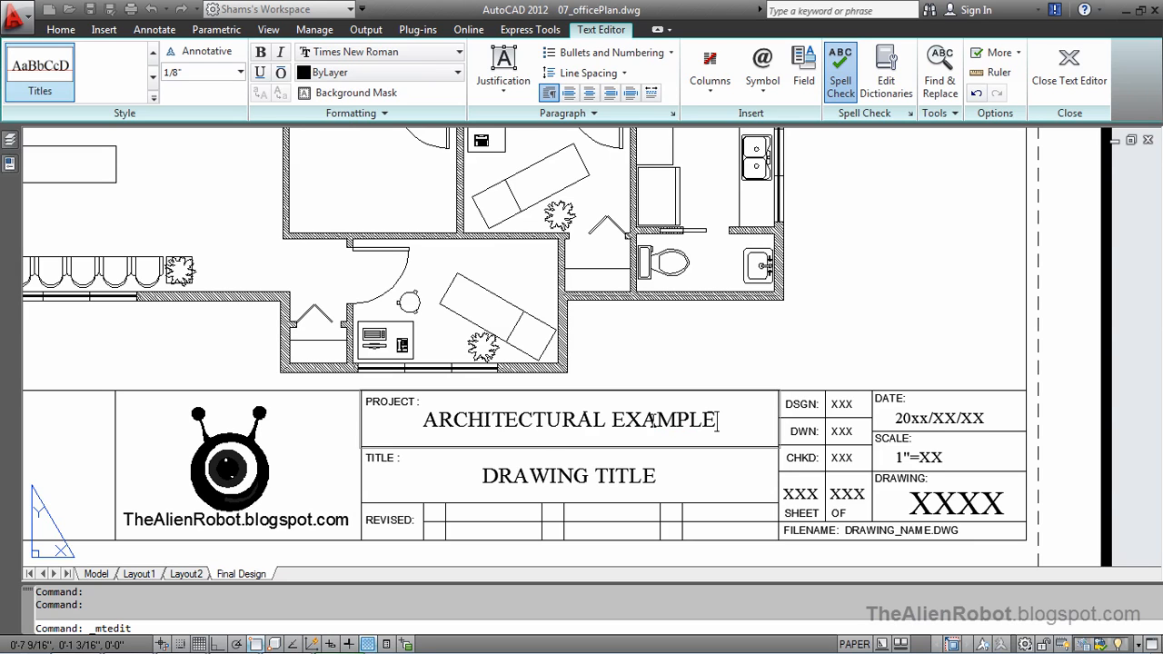
{"action": "left_click", "coordinate": [927, 460]}
Change the title block's scale text to 1/8" = 1' and finish text editing.
{"action": "double_click", "coordinate": [942, 462]}
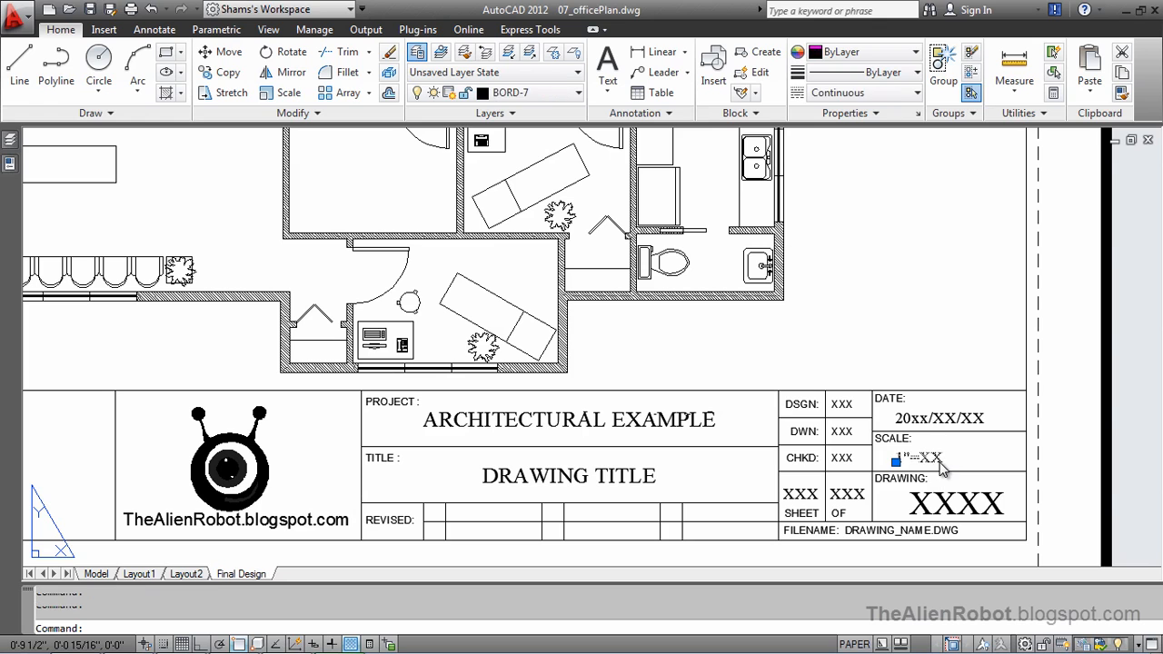
{"action": "left_click", "coordinate": [942, 461]}
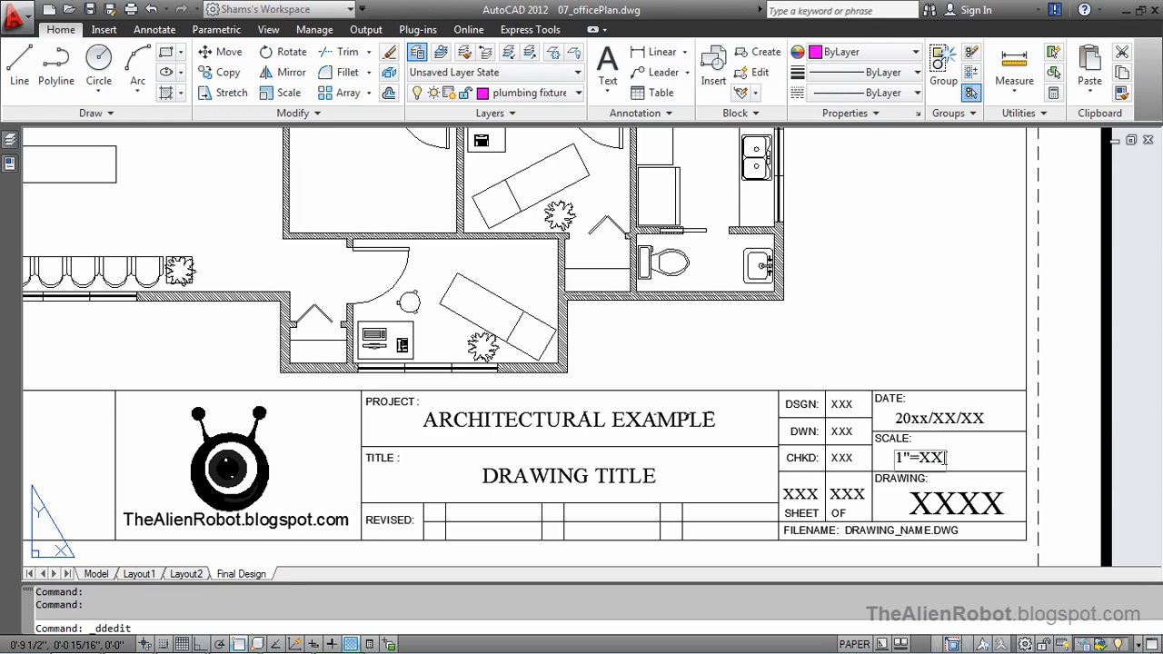
{"action": "key", "text": "BackSpace"}
{"action": "key", "text": "BackSpace"}
{"action": "type", "text": "/8"}
{"action": "key", "text": "Left"}
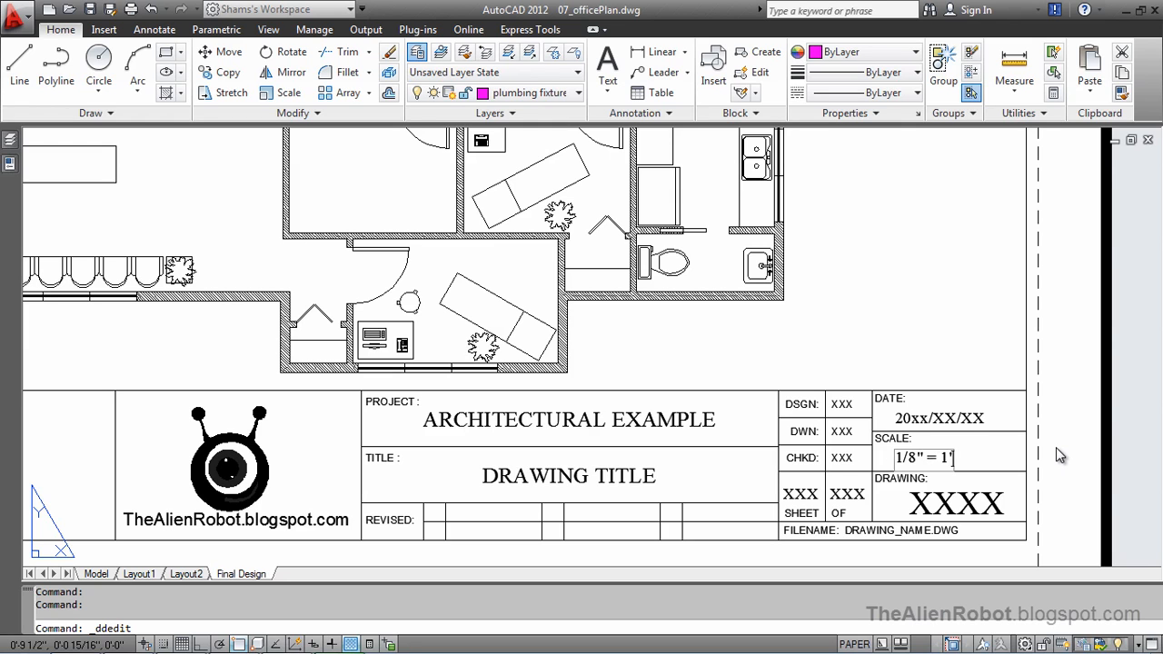
{"action": "key", "text": "Escape"}
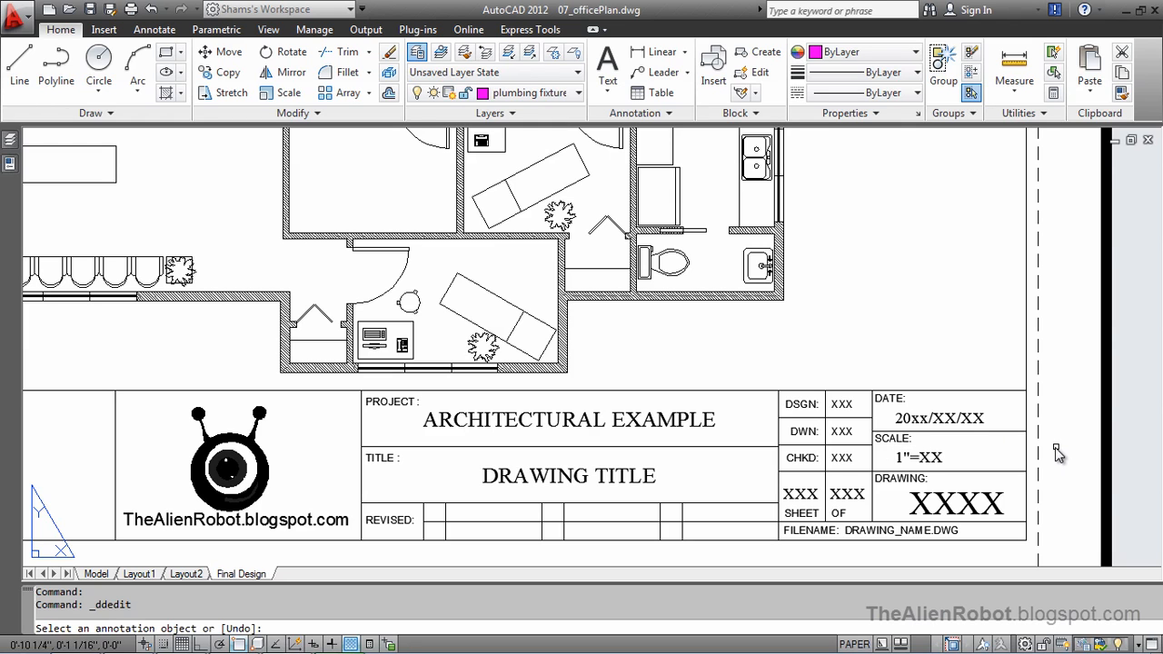
{"action": "left_click", "coordinate": [938, 464]}
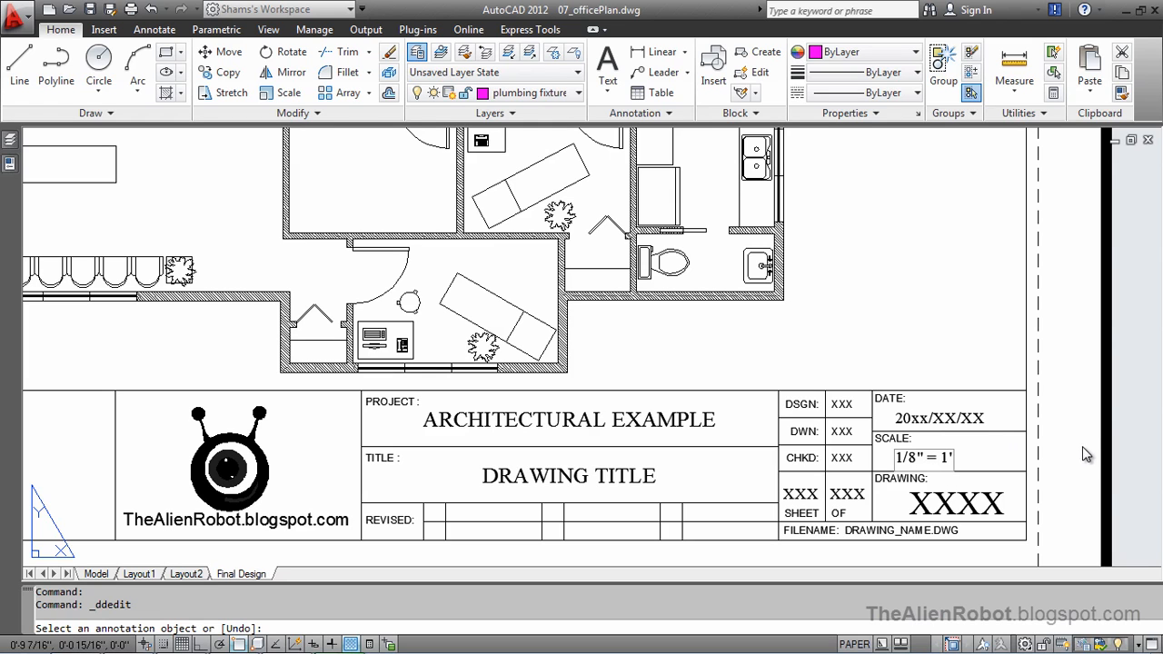
{"action": "left_click", "coordinate": [1133, 452]}
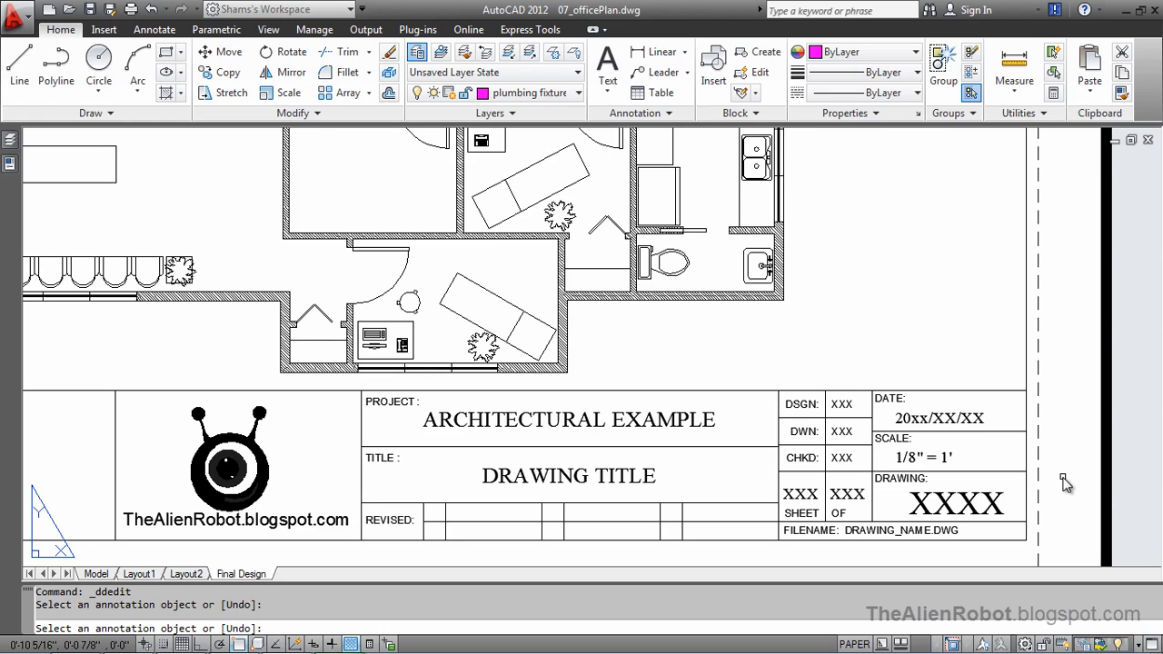
{"action": "key", "text": "Escape"}
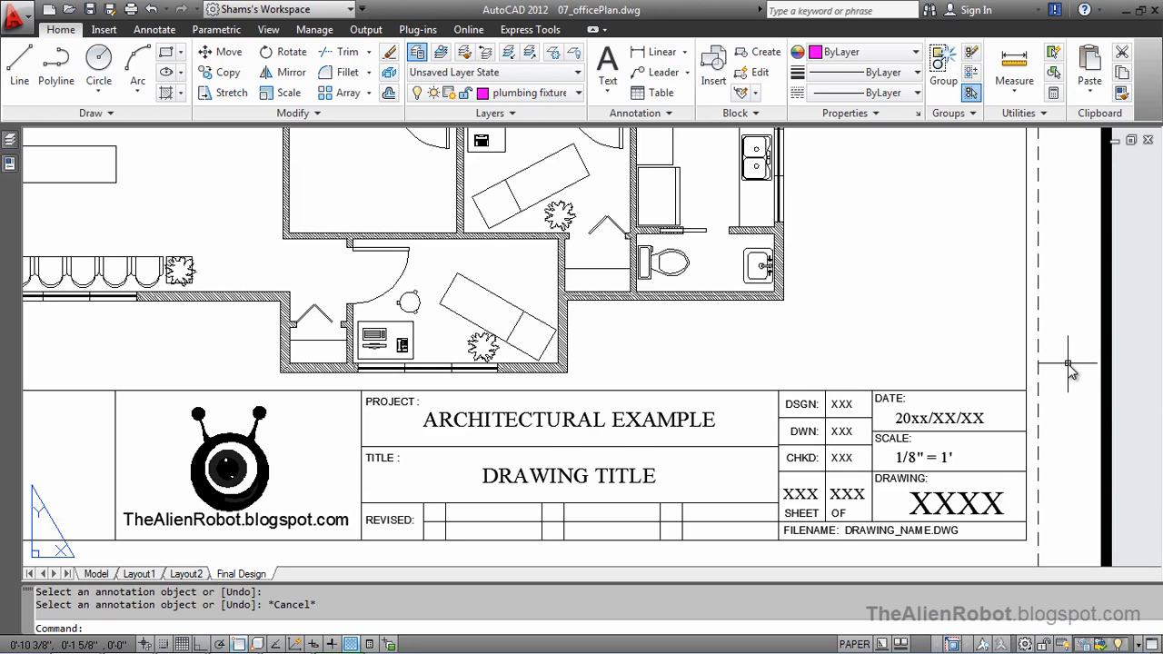
Turn off the viewport layer to hide the viewport border on the sheet.
{"action": "scroll", "coordinate": [1068, 363], "scroll_direction": "down", "scroll_amount": 2}
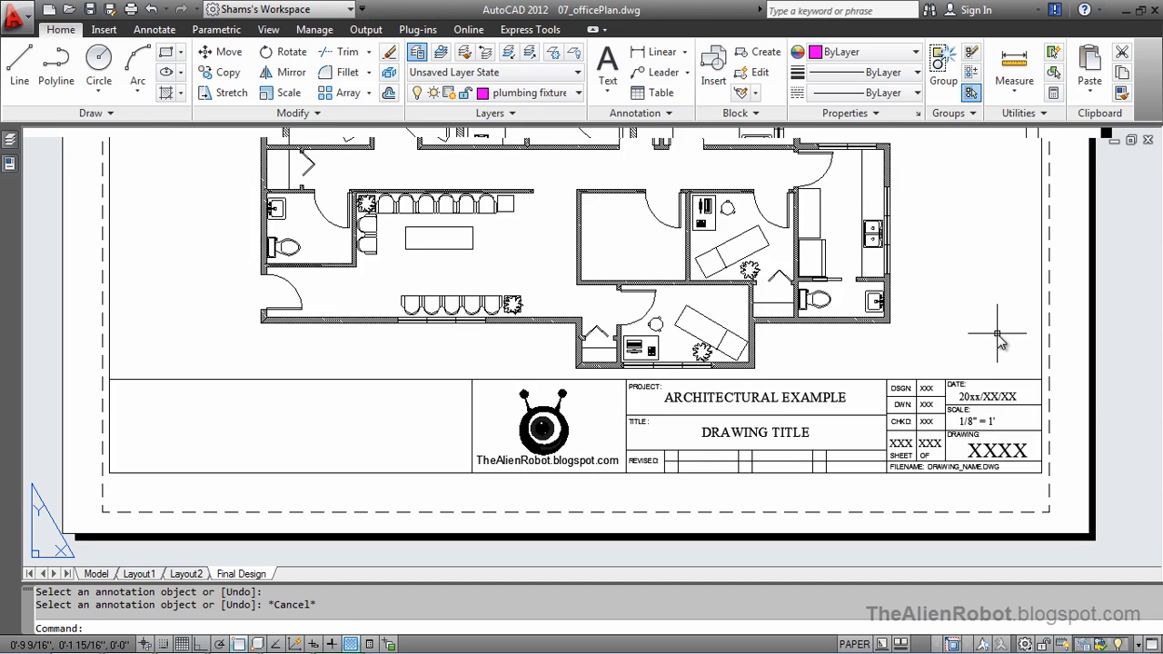
{"action": "scroll", "coordinate": [994, 328], "scroll_direction": "down", "scroll_amount": 2}
{"action": "middle_click_drag", "start_coordinate": [995, 311], "coordinate": [836, 390]}
{"action": "scroll", "coordinate": [892, 387], "scroll_direction": "down", "scroll_amount": 2}
{"action": "scroll", "coordinate": [843, 396], "scroll_direction": "up", "scroll_amount": 2}
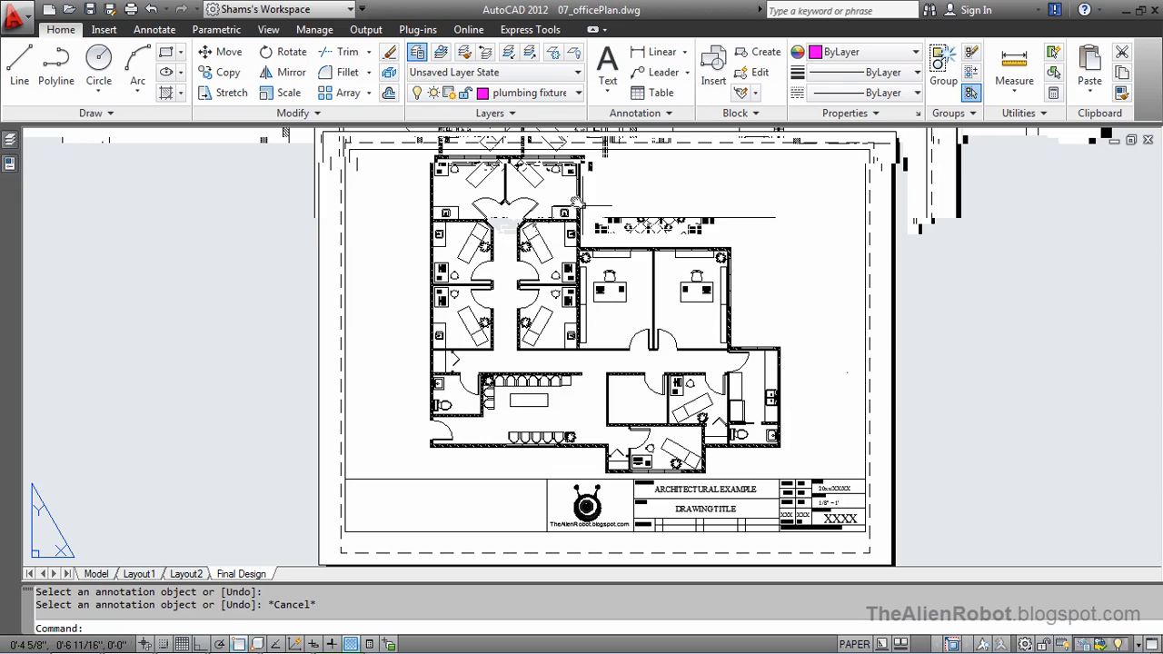
{"action": "left_click", "coordinate": [576, 94]}
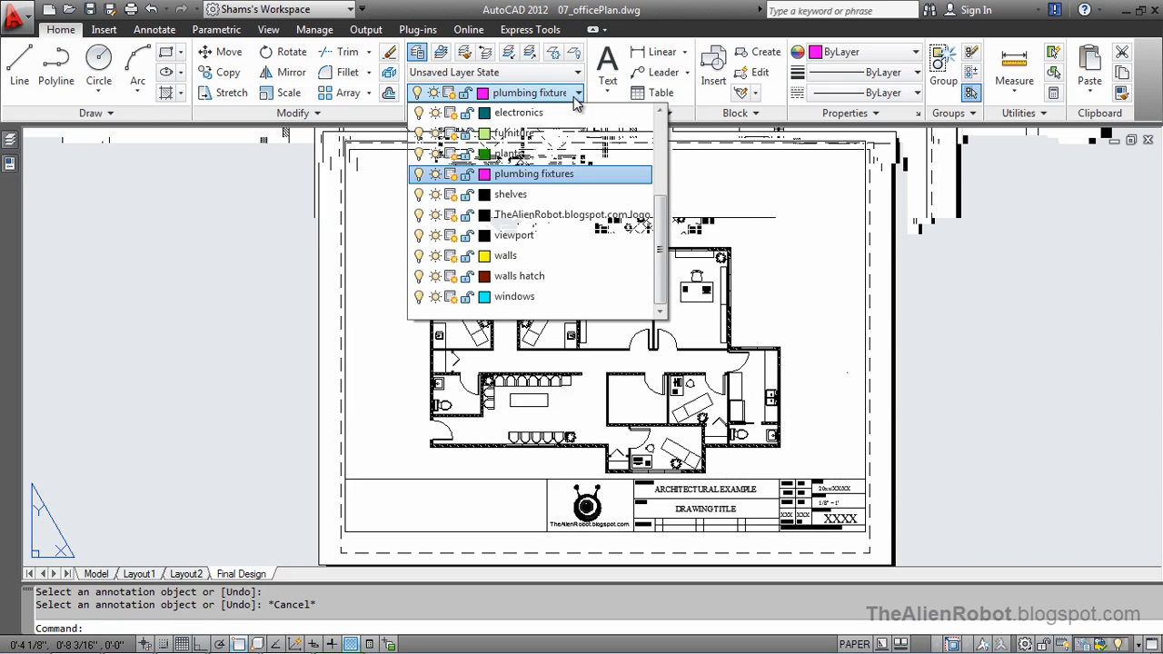
{"action": "left_click", "coordinate": [419, 236]}
{"action": "left_click", "coordinate": [419, 236]}
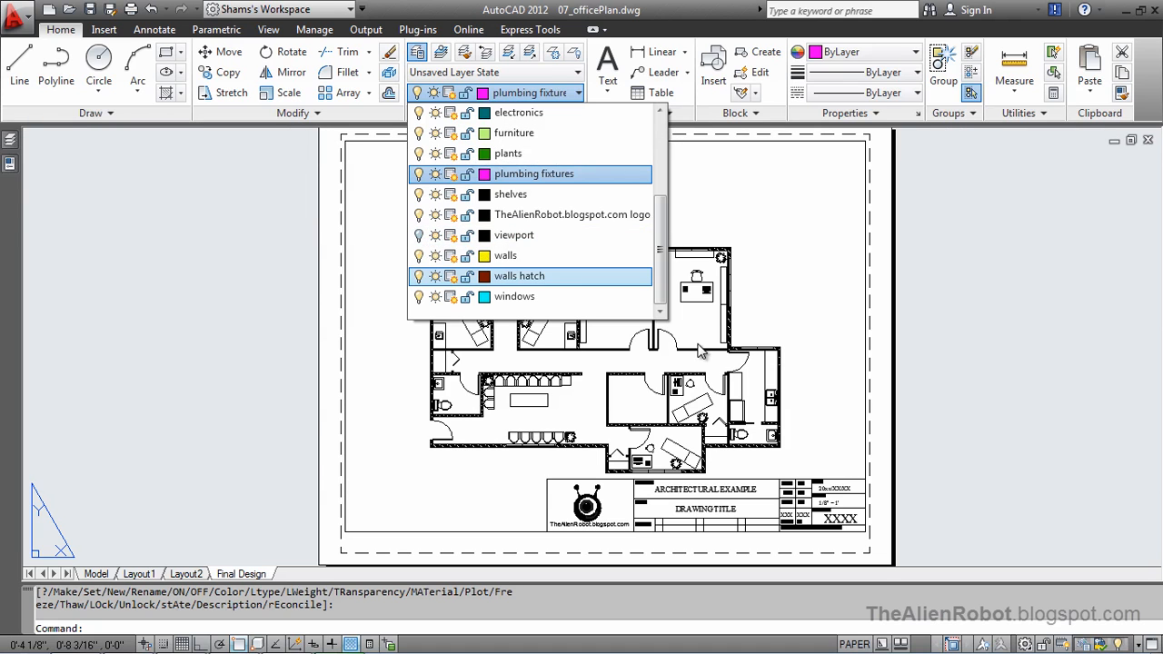
{"action": "left_click", "coordinate": [851, 302]}
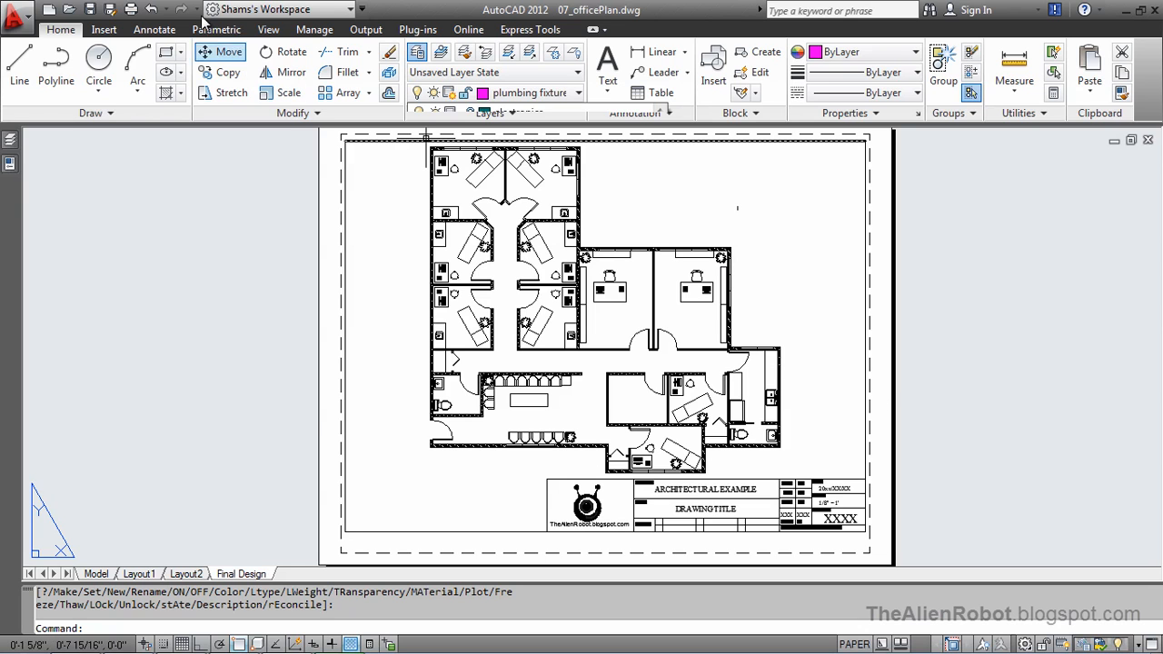
Plot the Final Design layout with DWG To PDF.pc3 and save it to the Desktop as architectural example.pdf.
{"action": "left_click", "coordinate": [130, 9]}
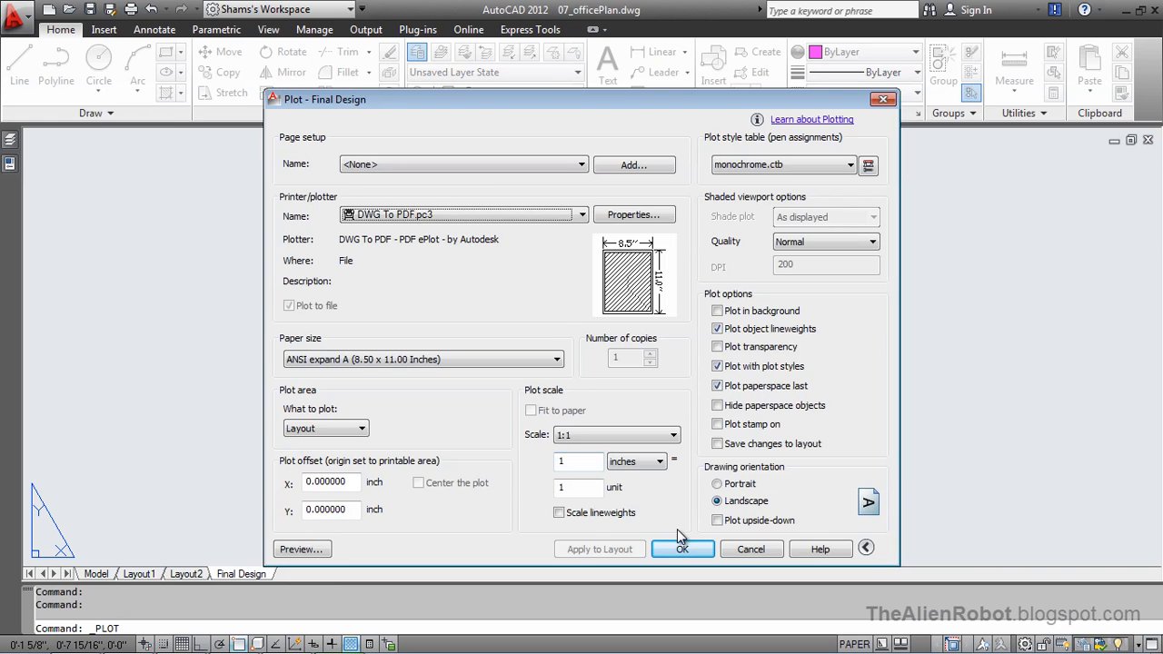
{"action": "left_click", "coordinate": [674, 547]}
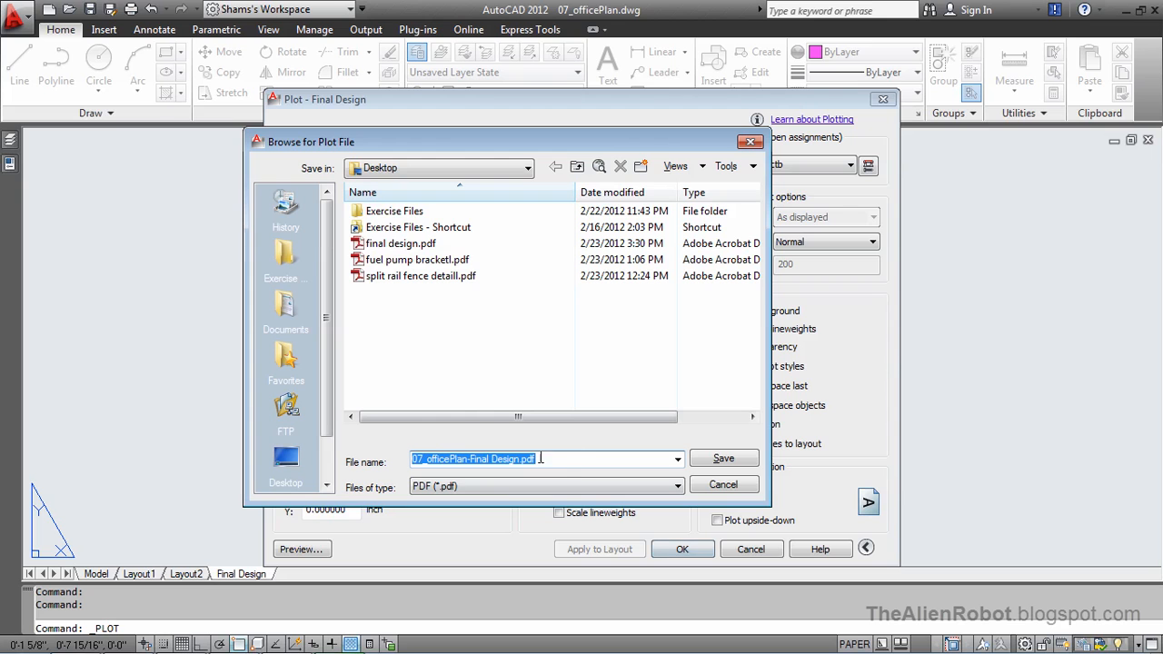
{"action": "left_click_drag", "start_coordinate": [520, 460], "coordinate": [396, 466]}
{"action": "type", "text": "a"}
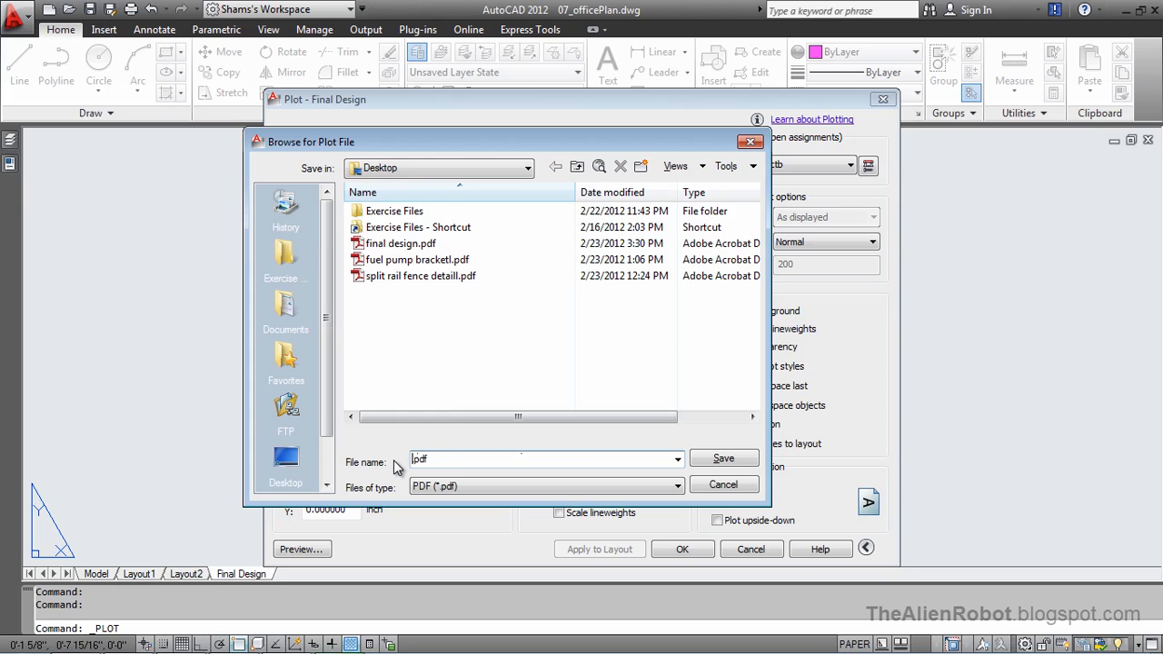
{"action": "type", "text": "architectural example"}
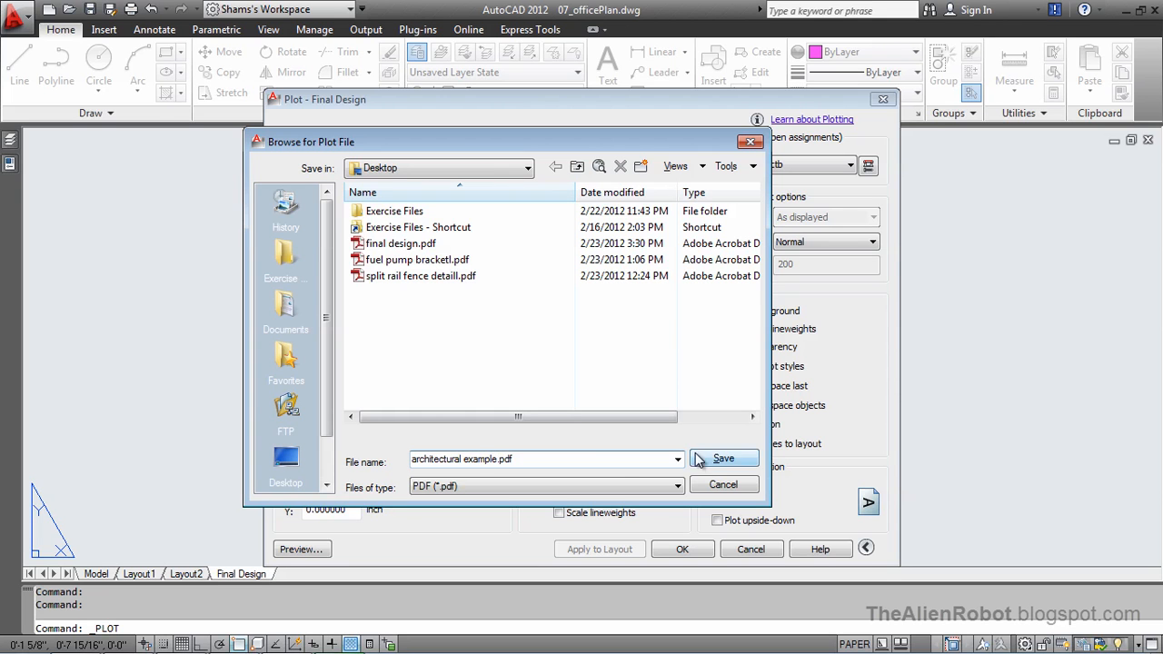
{"action": "left_click", "coordinate": [722, 459]}
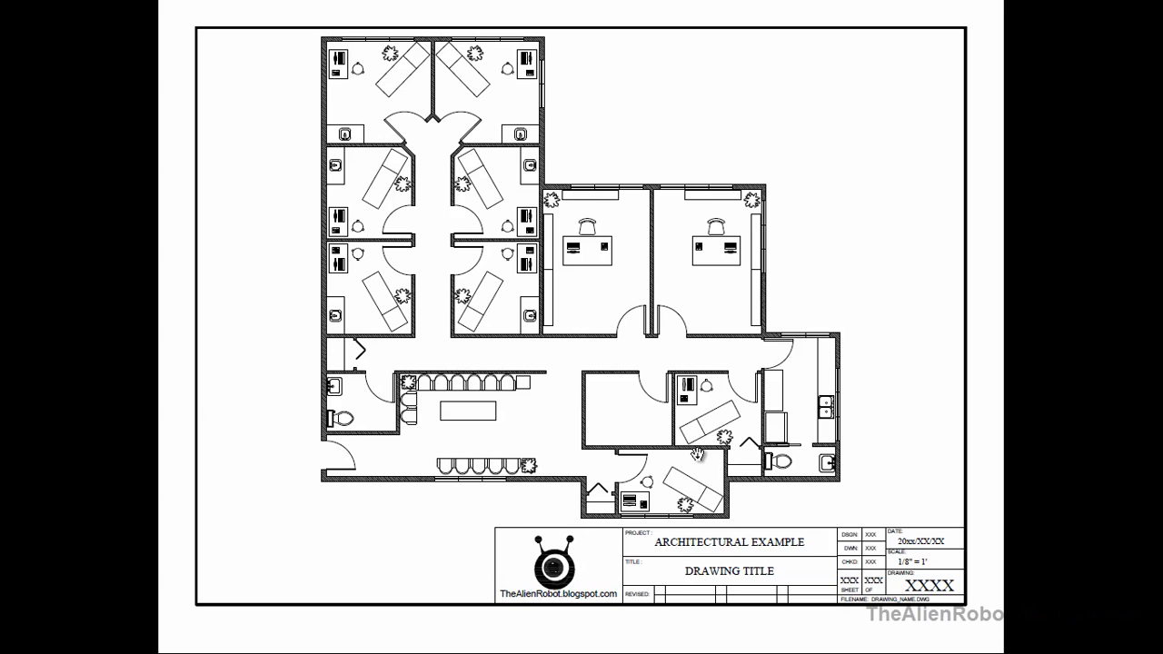